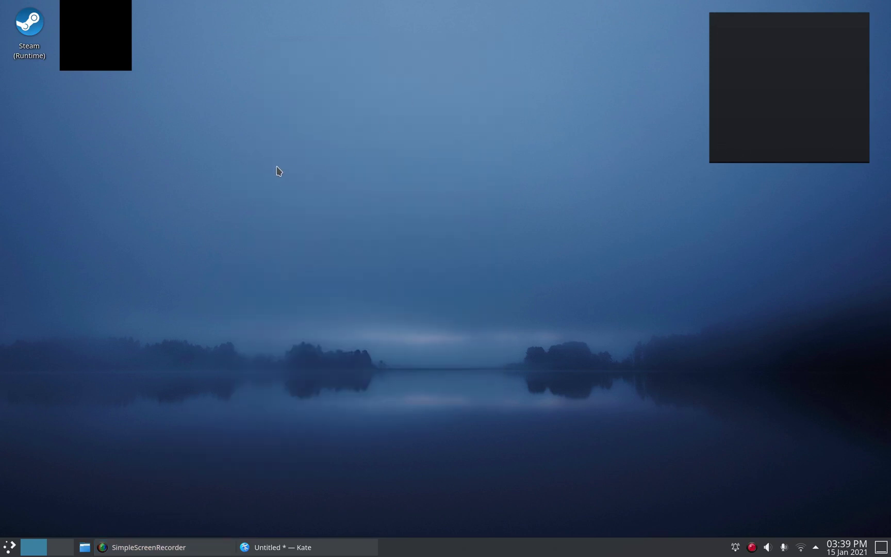
Step: Launch Firefox from the Favorites list of the KDE application launcher
left_click(6, 548)
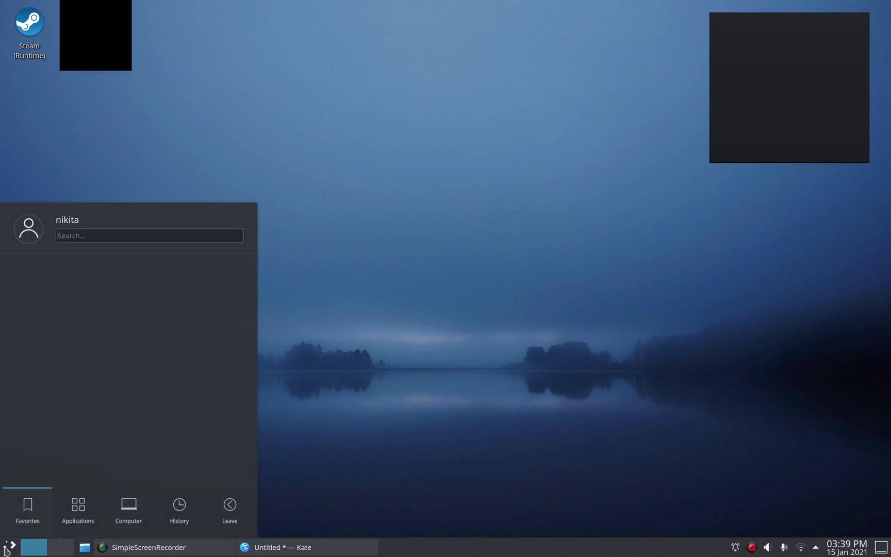
left_click(147, 280)
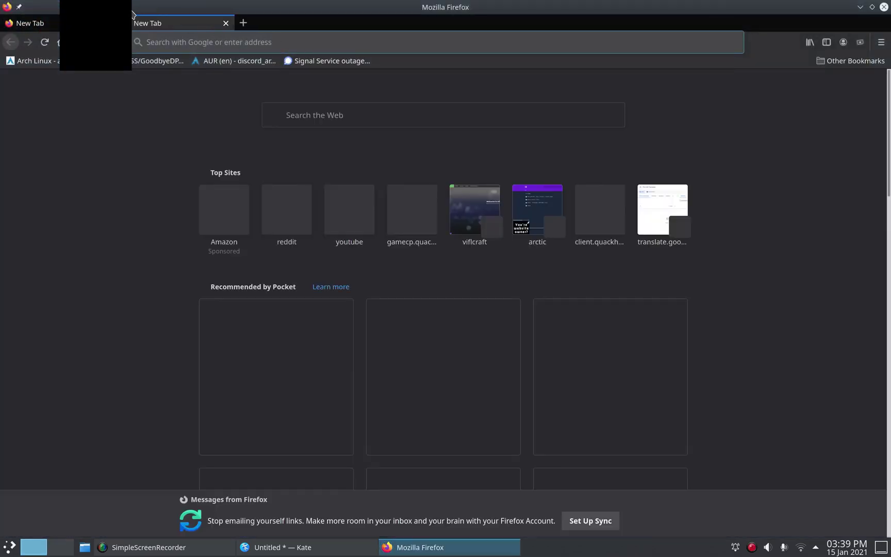
Step: Maximize Firefox and load proxyscrape.com, which fails with Secure Connection Failed
left_click_drag(176, 7, 286, 6)
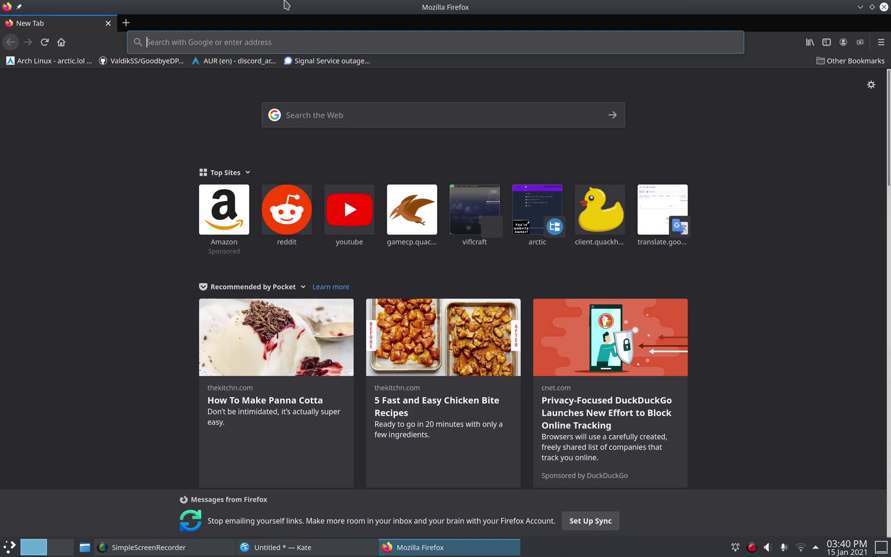
type("pro")
key("Return")
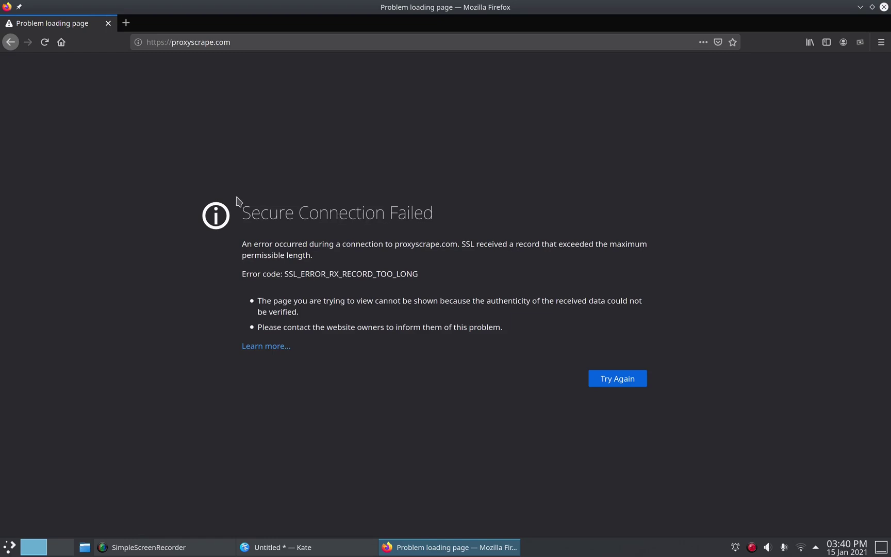
left_click_drag(243, 214, 467, 229)
left_click(459, 230)
Step: Select the proxyscrape.com address and open a New Private Window from the ☰ menu
double_click(153, 42)
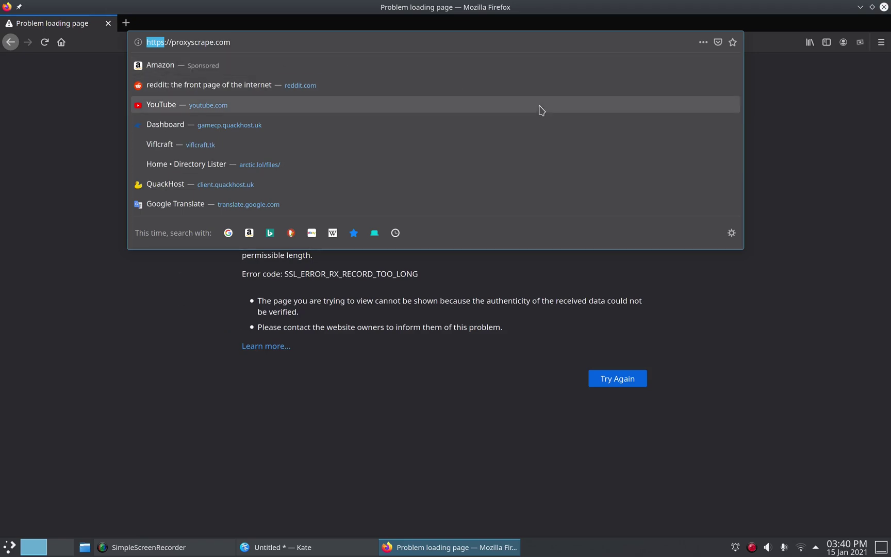
key("ctrl+a")
key("ctrl+c")
left_click(889, 34)
left_click(880, 42)
left_click(758, 115)
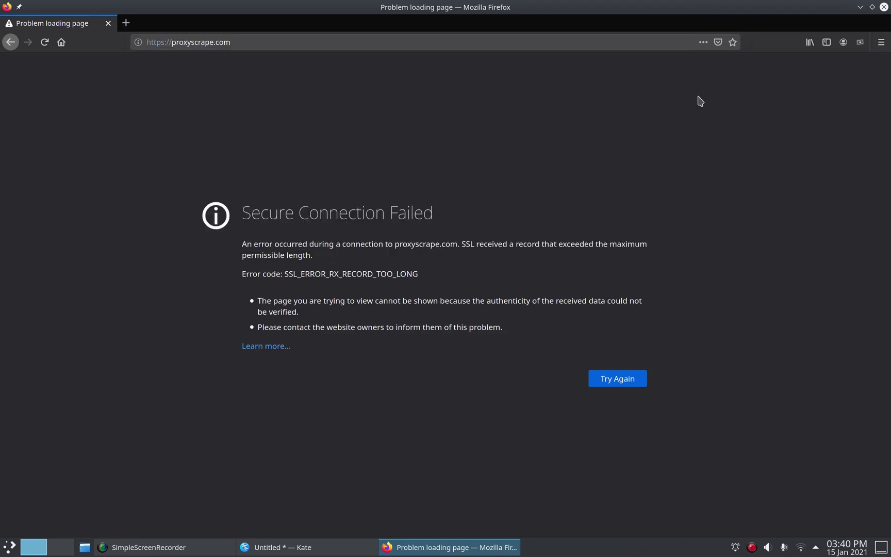
Step: Paste proxyscrape.com into the private window, review the safebrowse.io block, then close it
middle_click(355, 35)
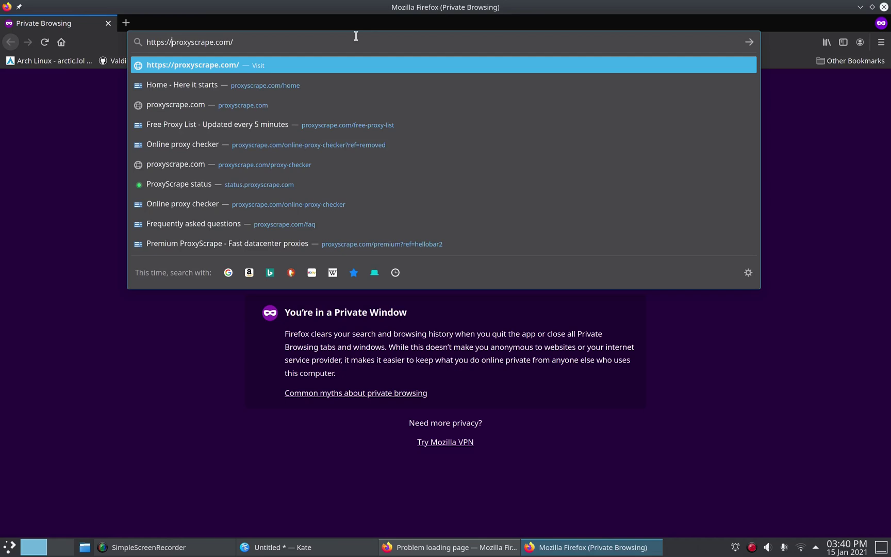
key("Return")
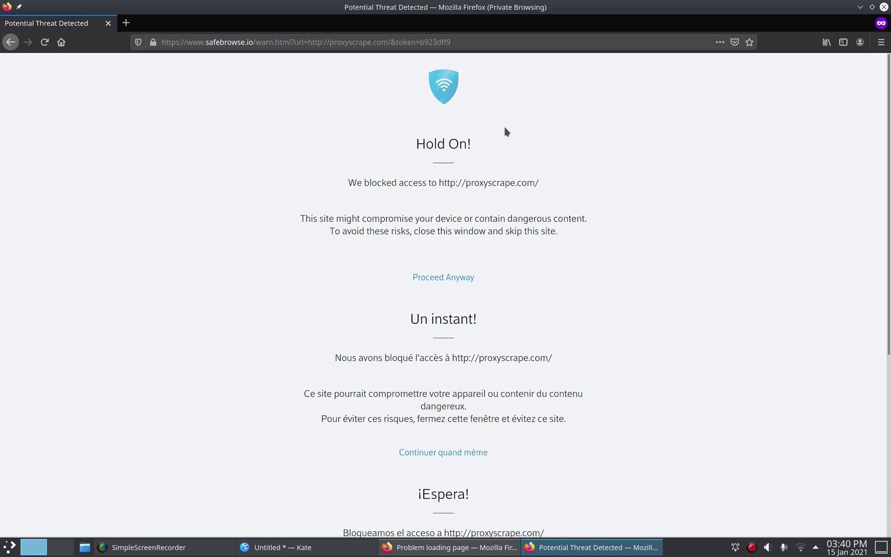
scroll(515, 137, "down", 5)
scroll(538, 145, "up", 5)
left_click_drag(206, 42, 253, 41)
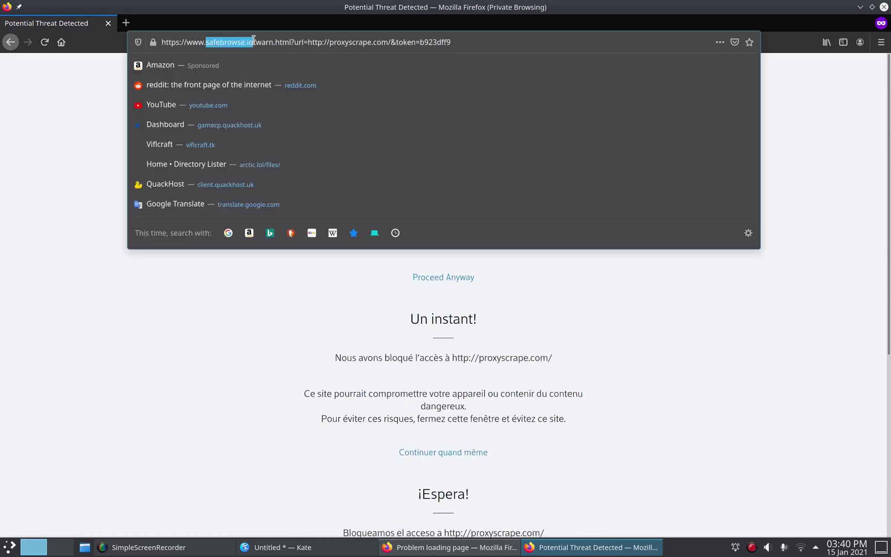
left_click(172, 285)
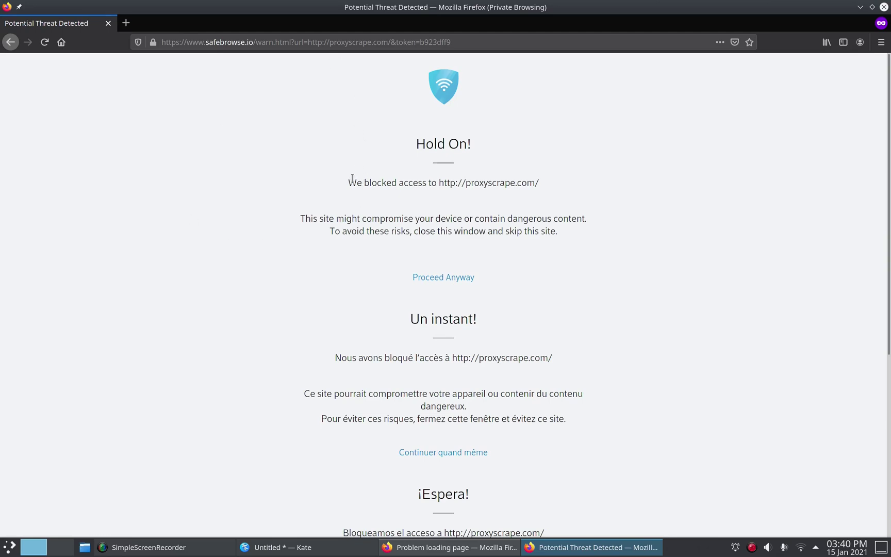
key("ctrl+w")
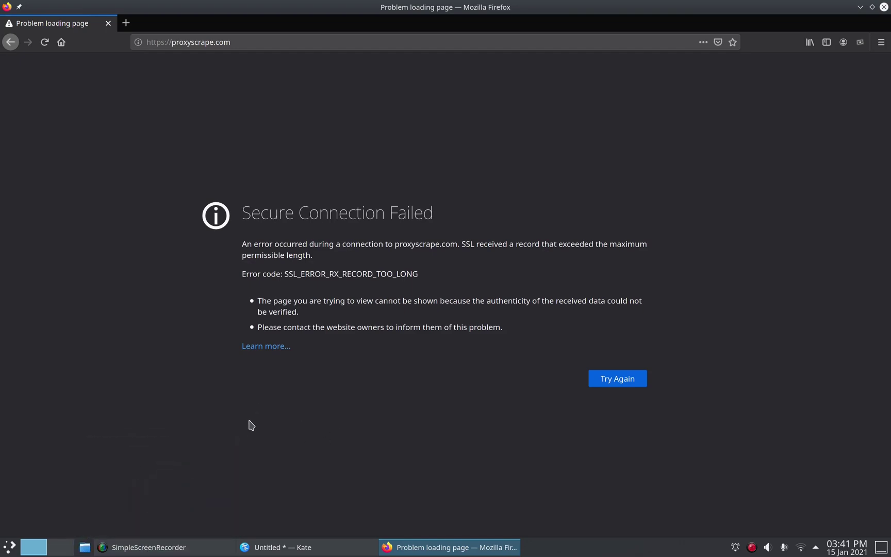
Step: Open Dolphin, close the extra tab, and go to the Downloads/ex folder
left_click(85, 547)
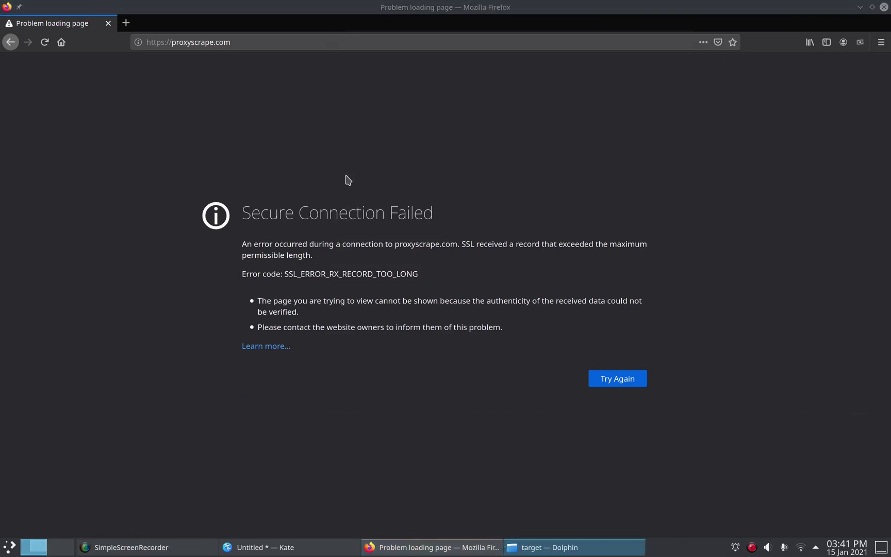
left_click_drag(466, 33, 238, 77)
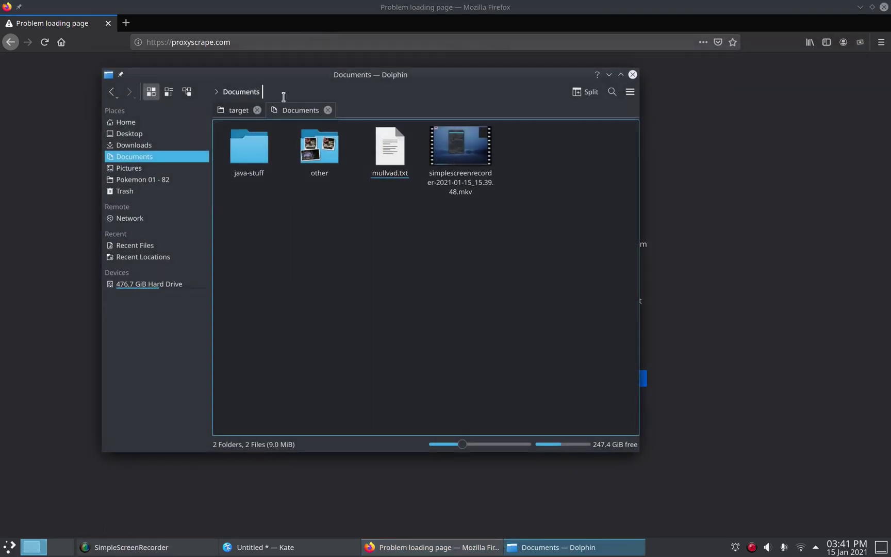
left_click(257, 111)
key("alt+Left")
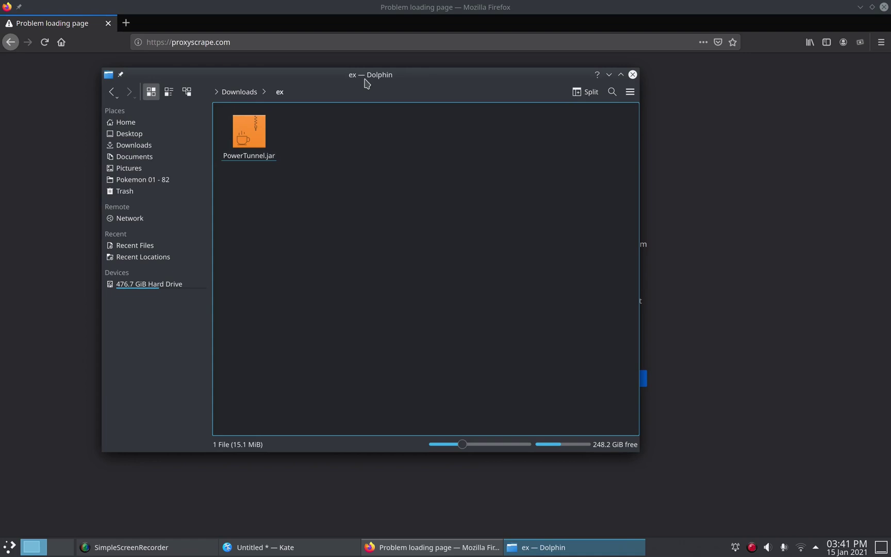
left_click_drag(380, 81, 439, 102)
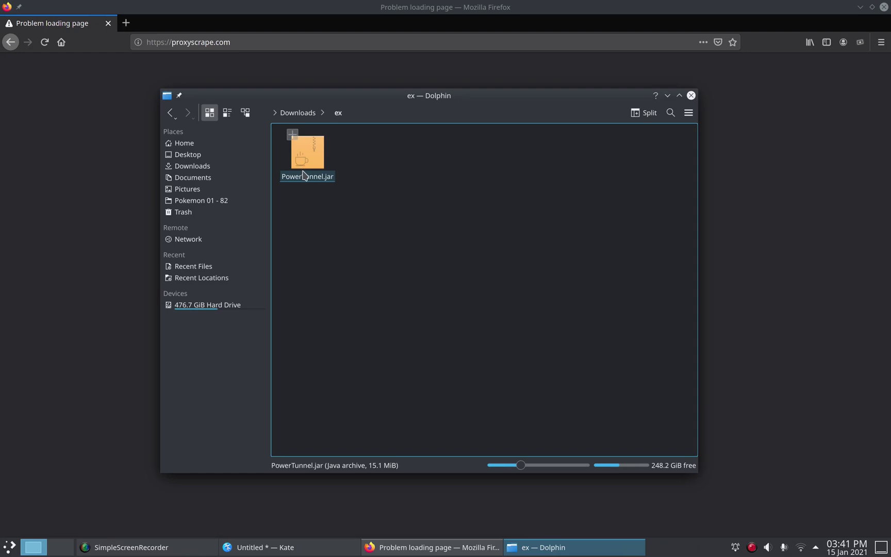
Step: Open a Konsole terminal in the ex folder via Actions > Open Terminal Here
right_click(385, 208)
left_click(374, 259)
right_click(386, 264)
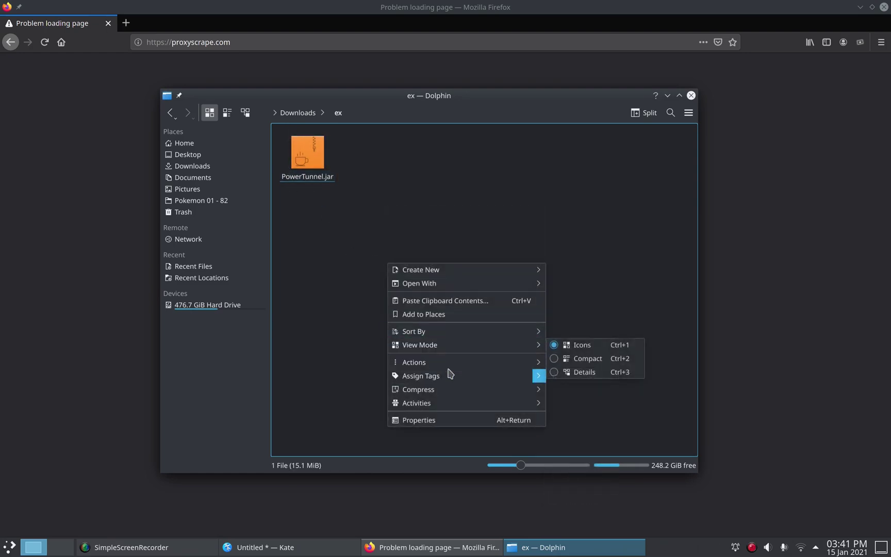
mouse_move(462, 362)
left_click(567, 360)
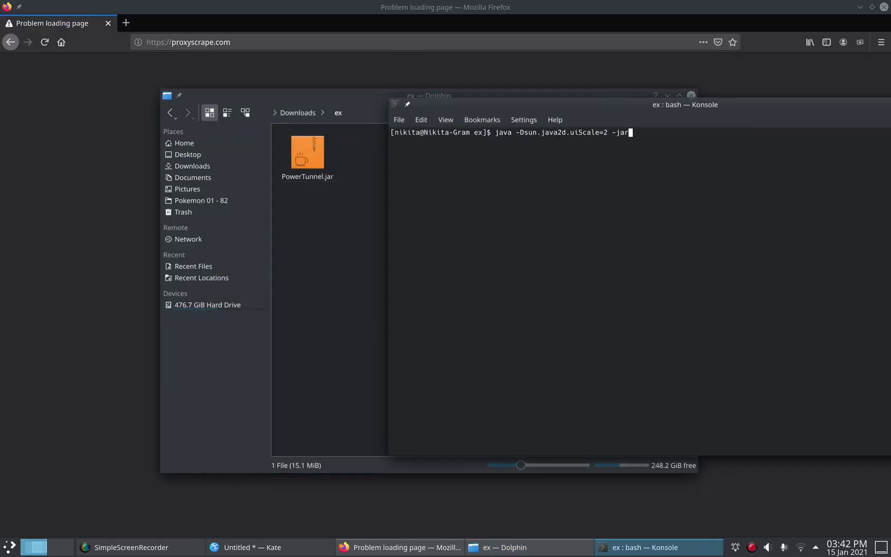
Step: Run java -Dsun.java2d.uiScale=2 -jar PowerTunnel.jar to open PowerTunnel v1.13
type("PowerTunnel.jar")
key("Return")
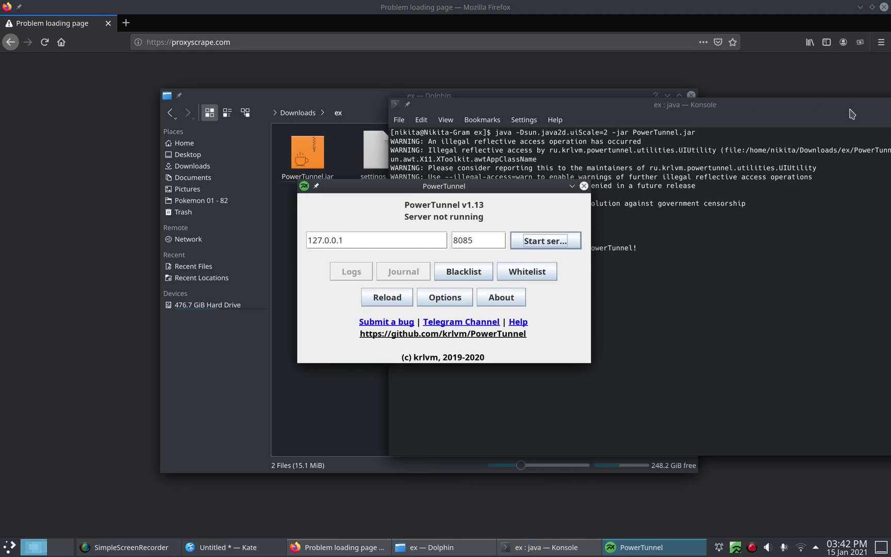
Step: Minimize Konsole and Dolphin, leaving PowerTunnel at 127.0.0.1 port 8085 over Firefox
left_click_drag(850, 111, 528, 237)
left_click(630, 230)
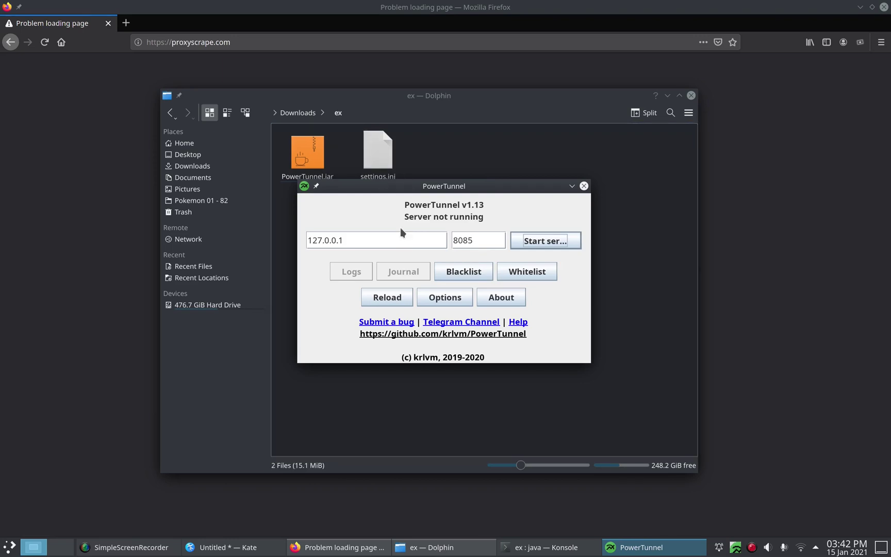
key("shift+Tab")
key("shift+Tab")
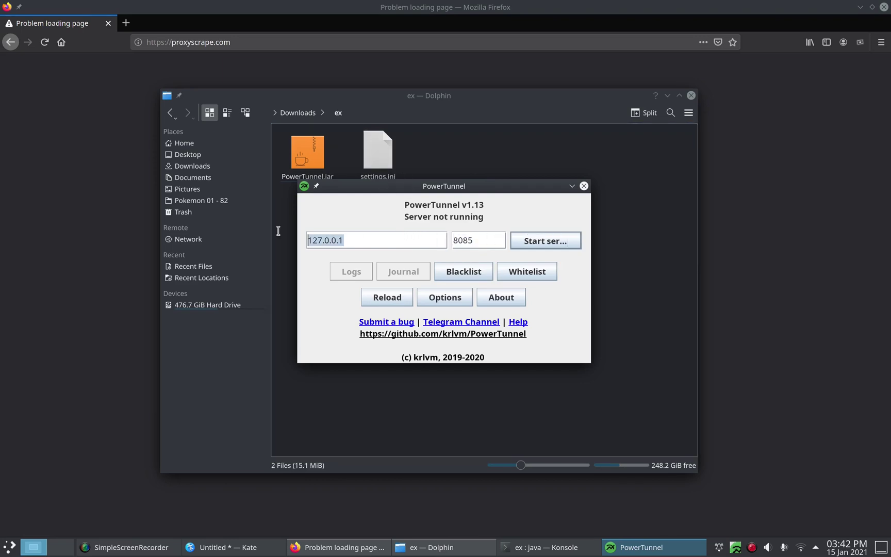
key("Tab")
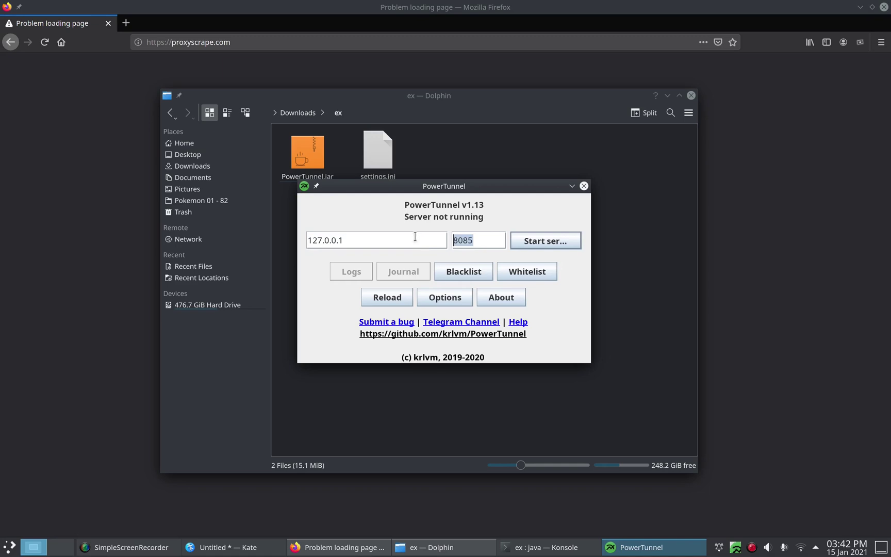
left_click(426, 235)
left_click(667, 96)
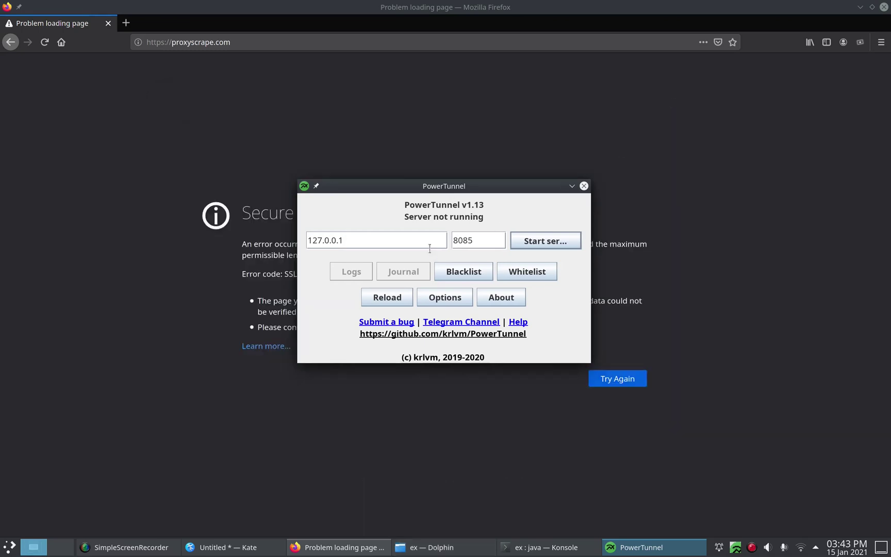
left_click(456, 301)
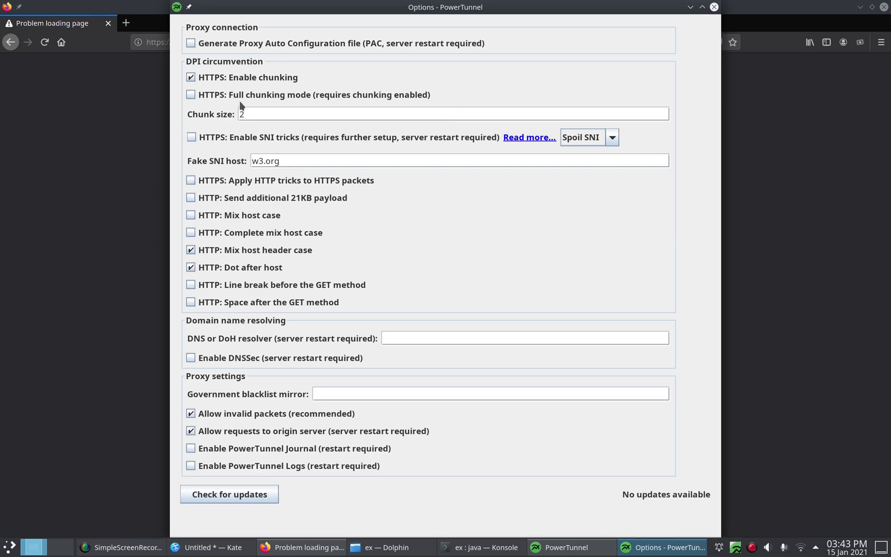
left_click(714, 7)
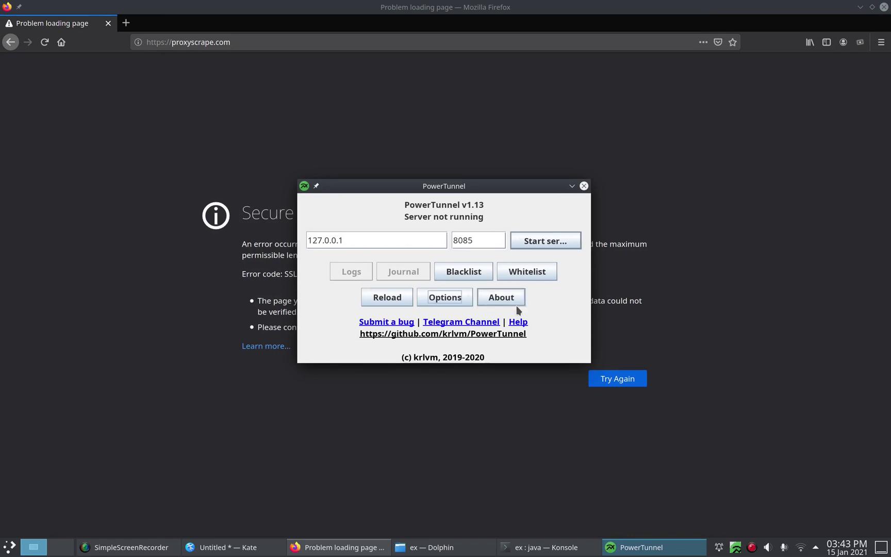
Step: Start the PowerTunnel server on 127.0.0.1:8085 and bring Firefox back to front
left_click(519, 244)
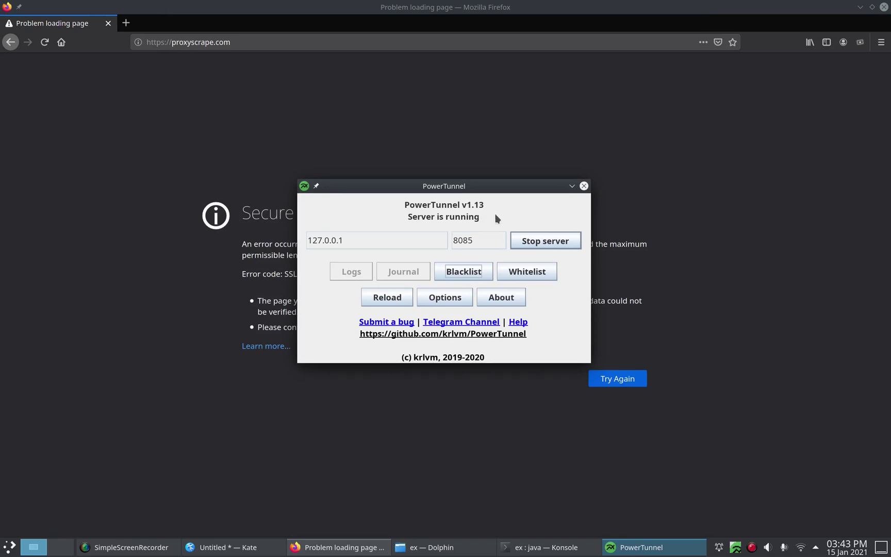
left_click(732, 279)
Step: Search Preferences for 'proxy' and open the Network Settings connection dialog
left_click(880, 42)
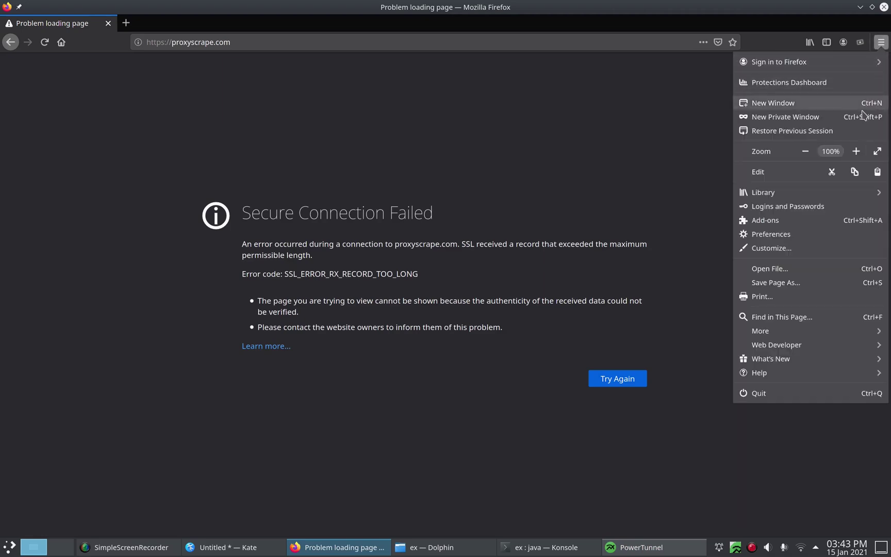
left_click(745, 235)
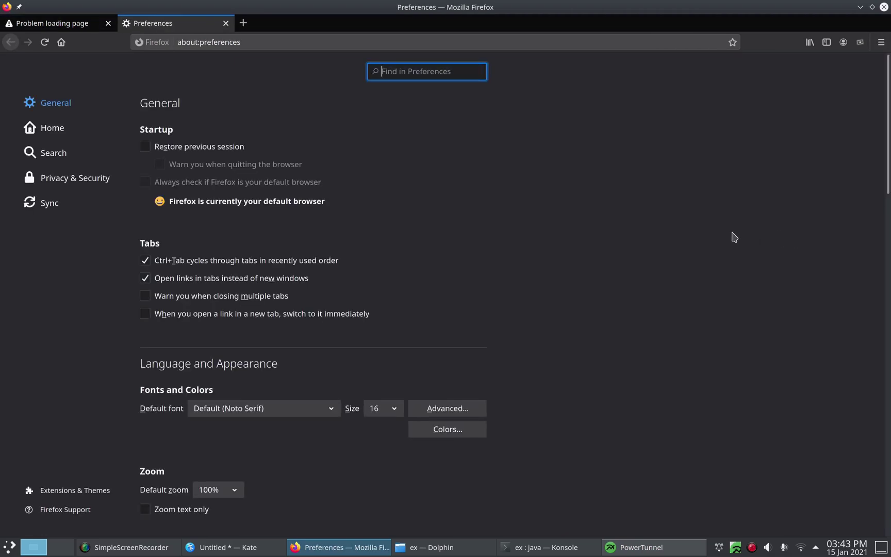
type("proxy")
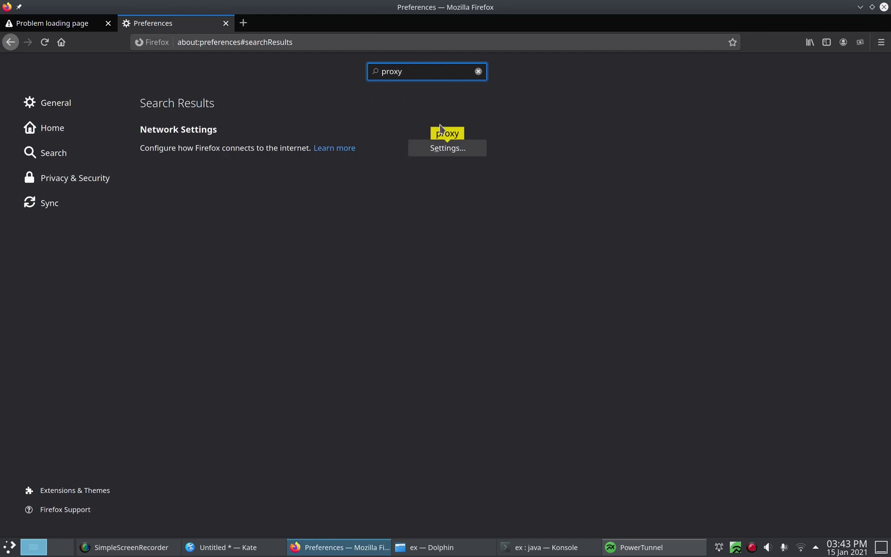
left_click(440, 154)
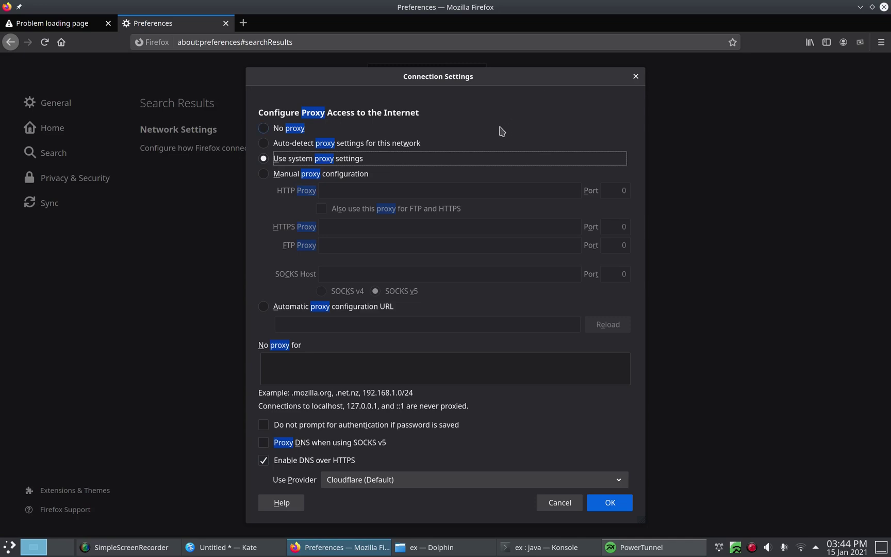
Step: Select Manual proxy configuration and move PowerTunnel aside to uncover the HTTP Proxy field
left_click(613, 546)
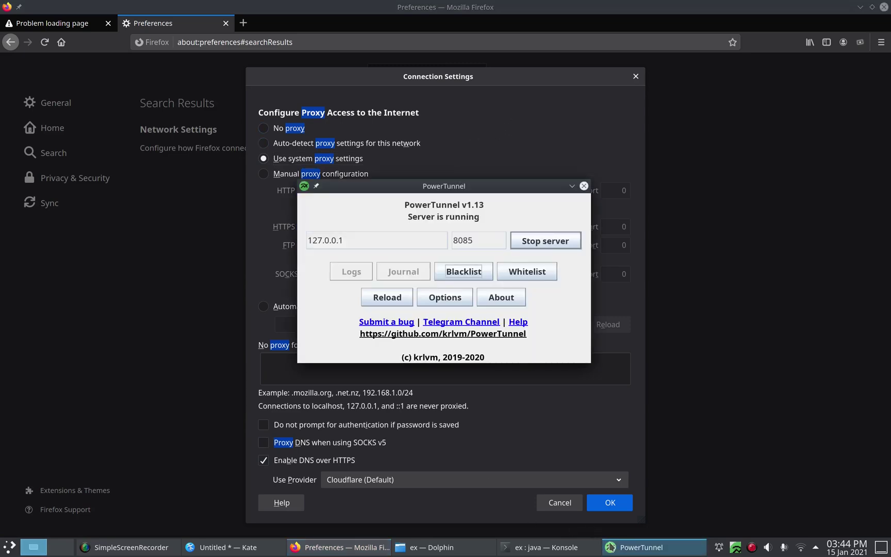
left_click(313, 174)
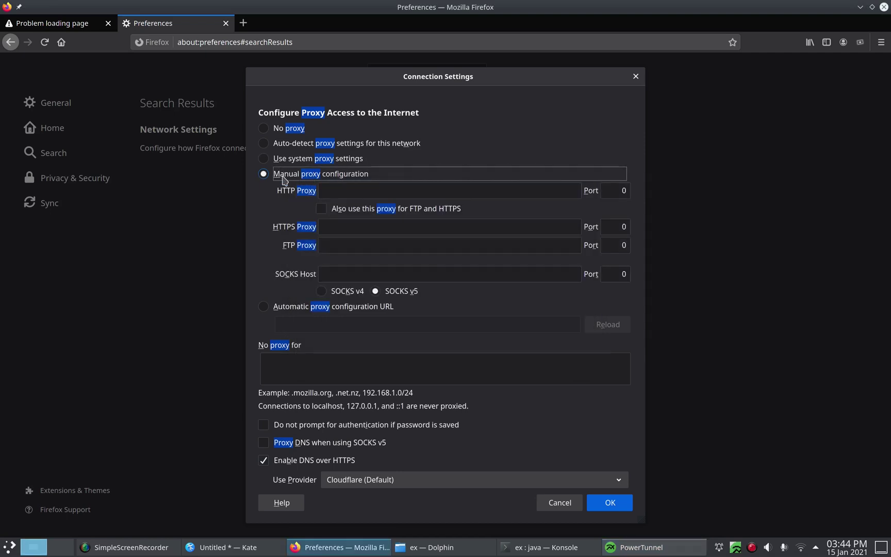
left_click(355, 189)
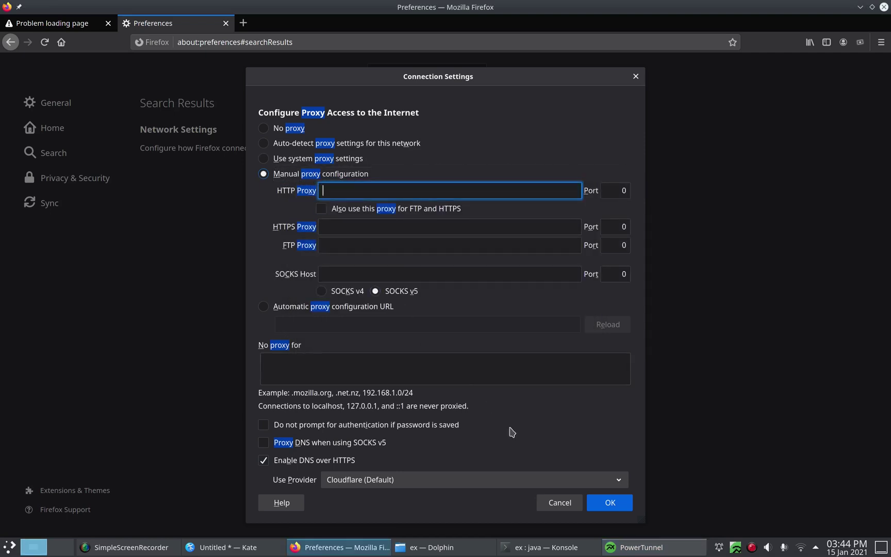
key("alt+Tab")
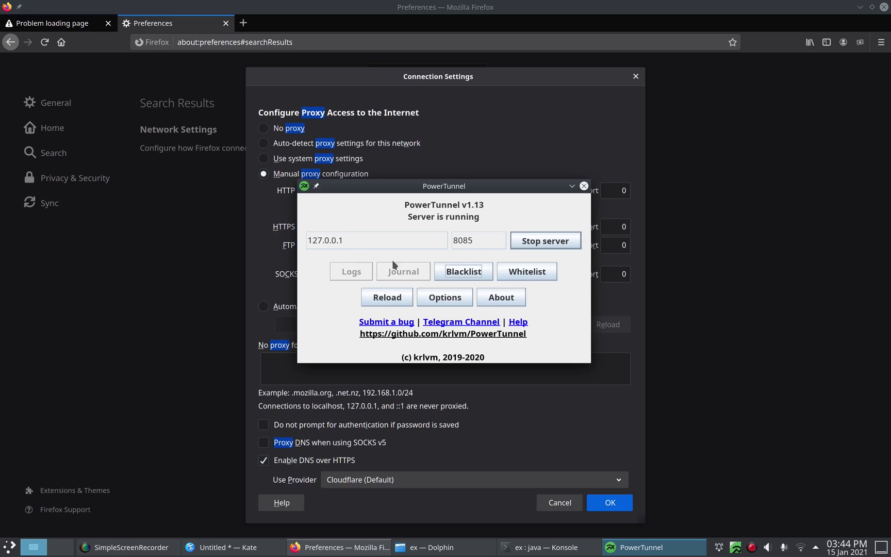
left_click_drag(493, 186, 506, 235)
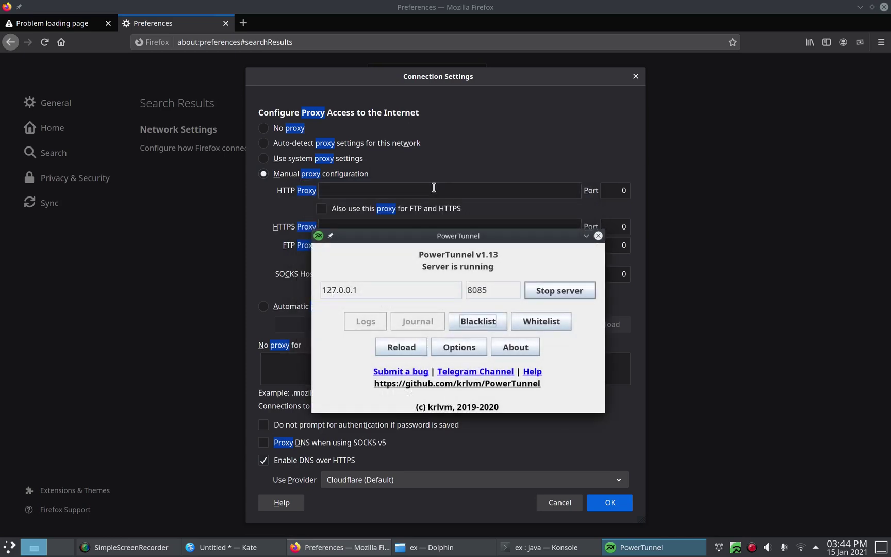
Step: Enter HTTP proxy 127.0.0.1 port 8085, save with OK, and return to the error tab
left_click(433, 188)
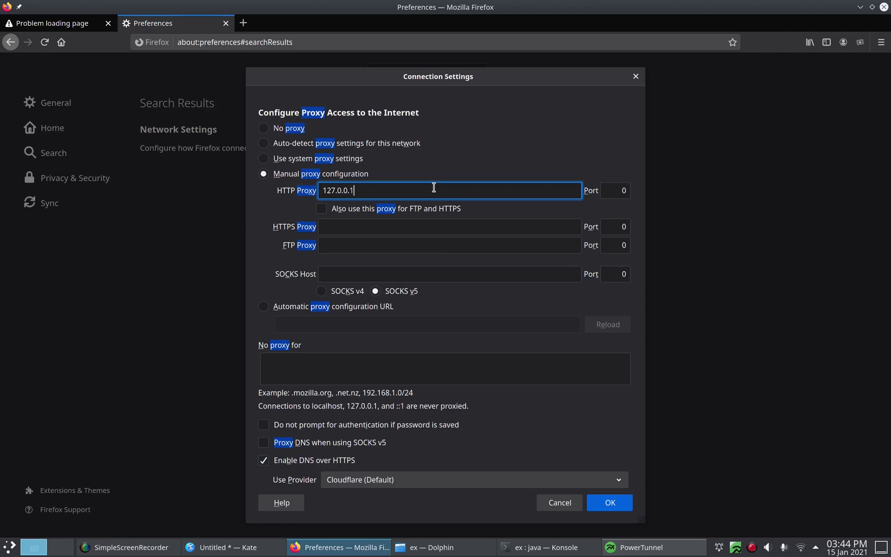
left_click(608, 190)
key("alt+Tab")
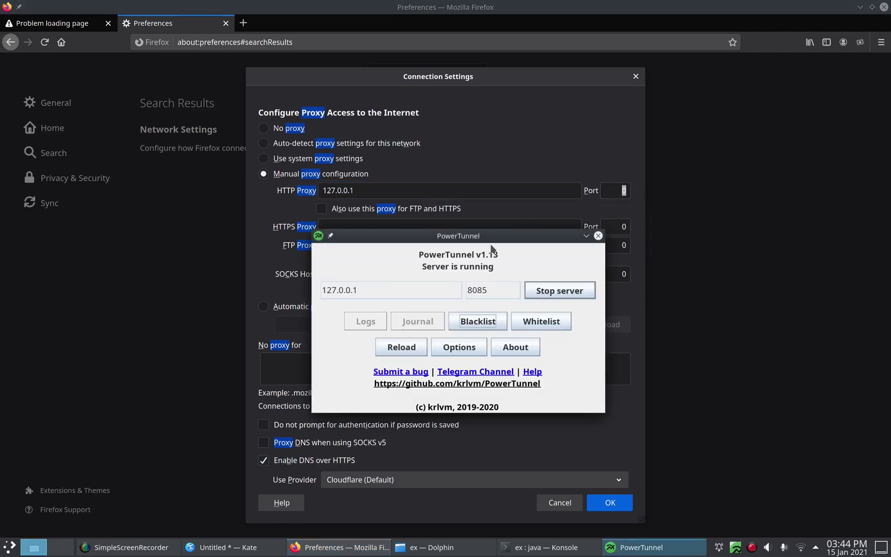
key("alt+Tab")
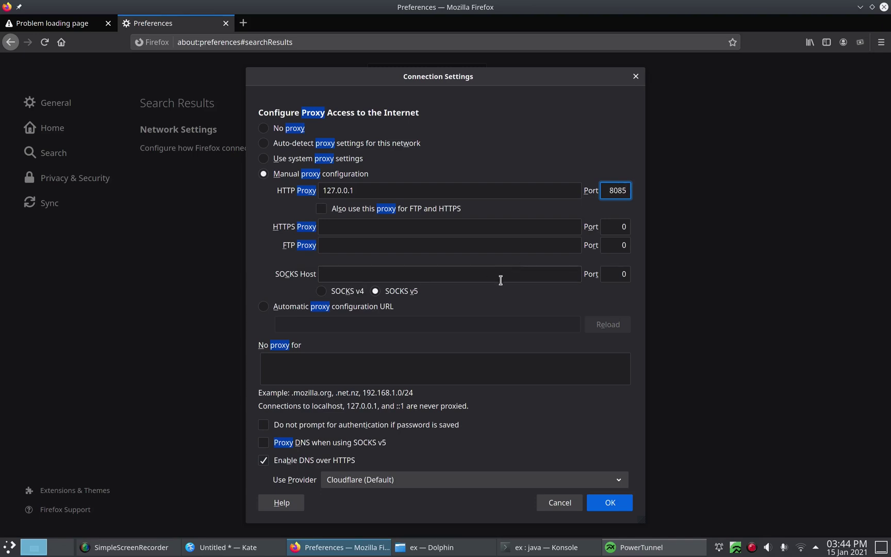
left_click(601, 506)
left_click(67, 24)
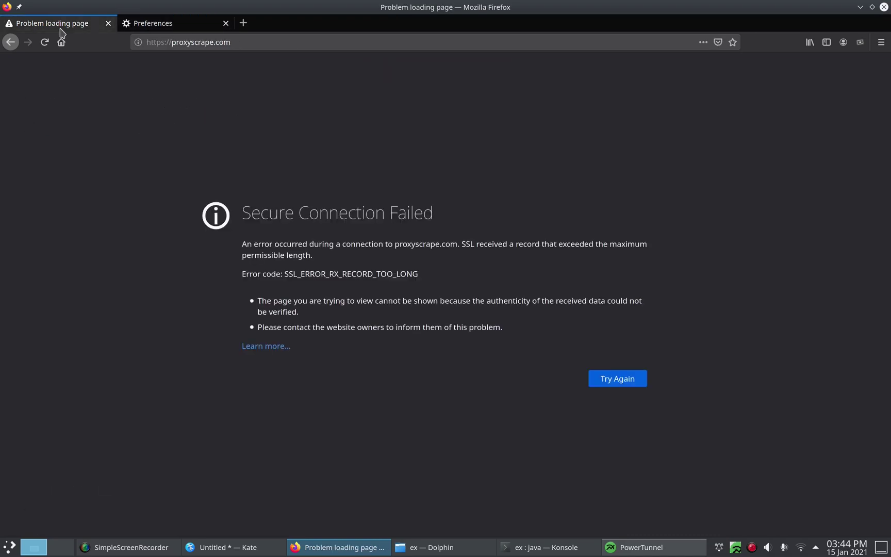
Step: Tick 'Also use this proxy for FTP and HTTPS', save, and reload the proxyscrape.com tab
left_click(214, 41)
key("Escape")
left_click(190, 26)
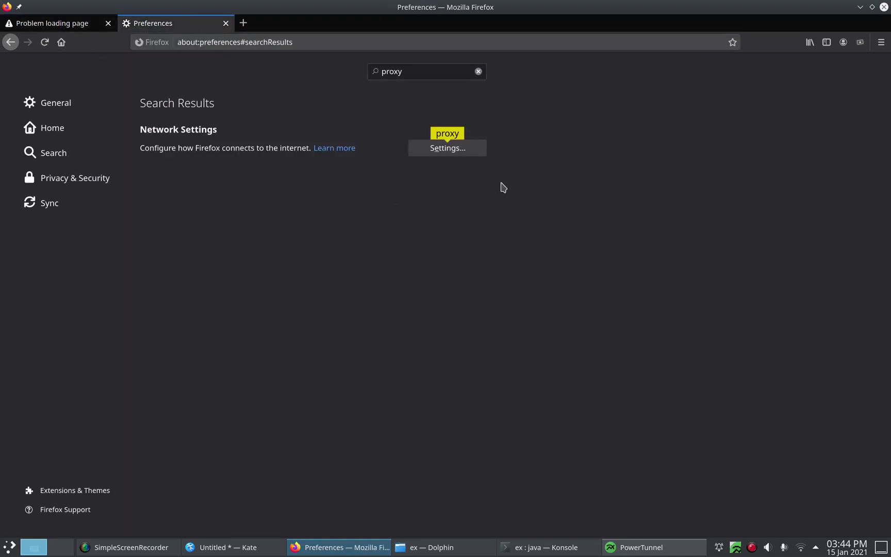
left_click(471, 151)
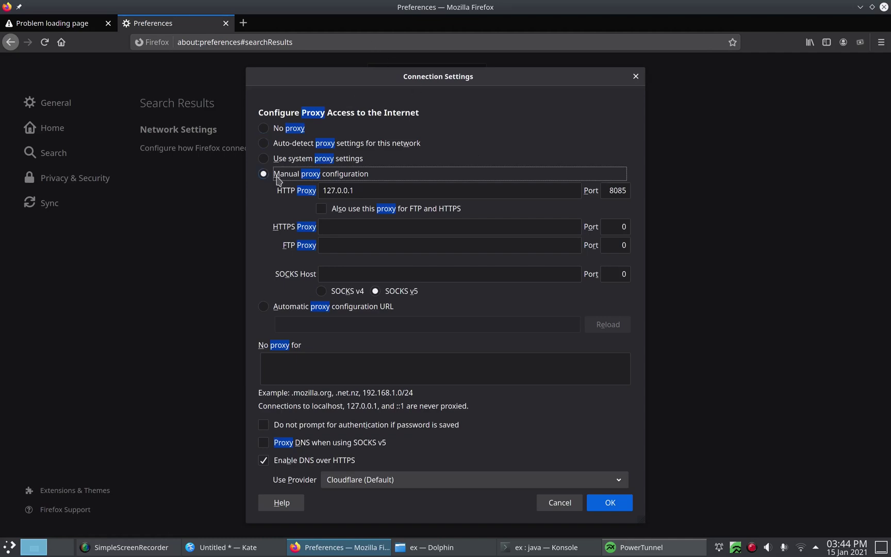
left_click(348, 195)
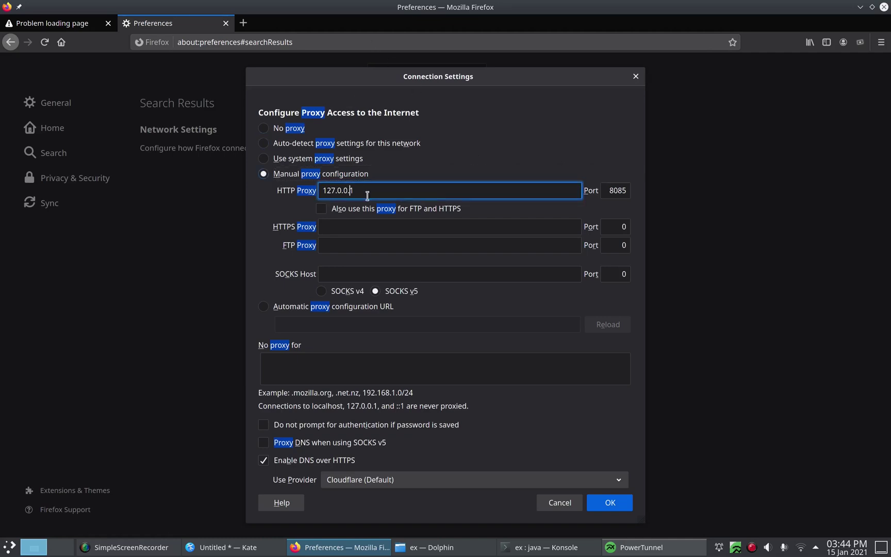
left_click(400, 211)
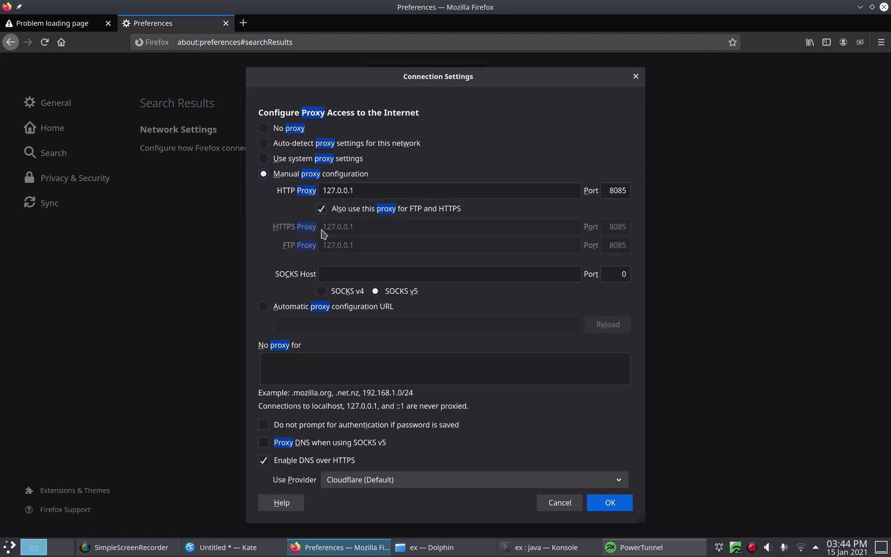
left_click(608, 504)
left_click(46, 22)
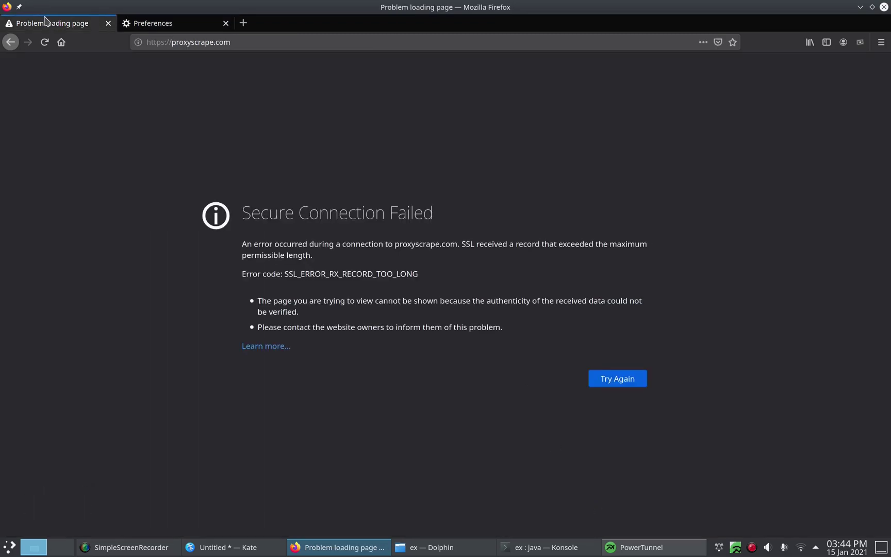
Step: Reload proxyscrape.com through the 127.0.0.1:8085 proxy and scroll through the loaded page
left_click(45, 42)
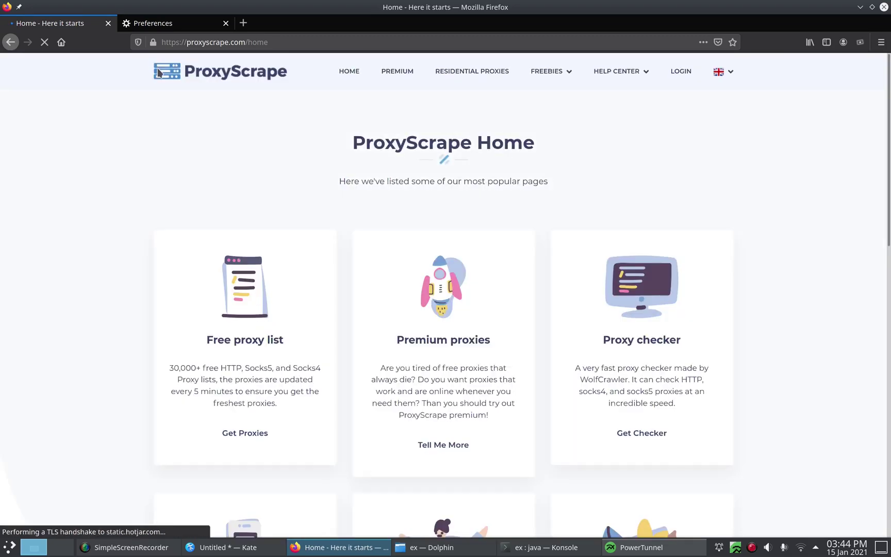
scroll(71, 195, "down", 5)
scroll(407, 173, "down", 5)
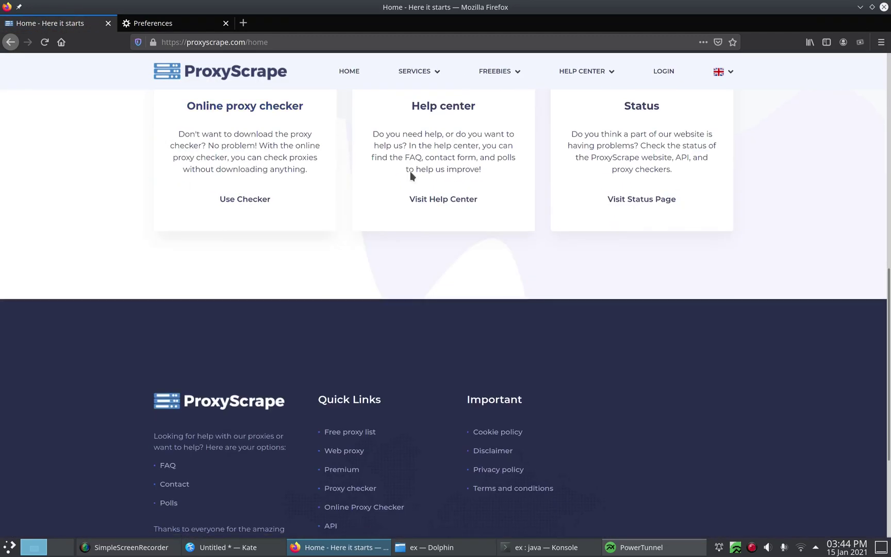
scroll(550, 231, "up", 10)
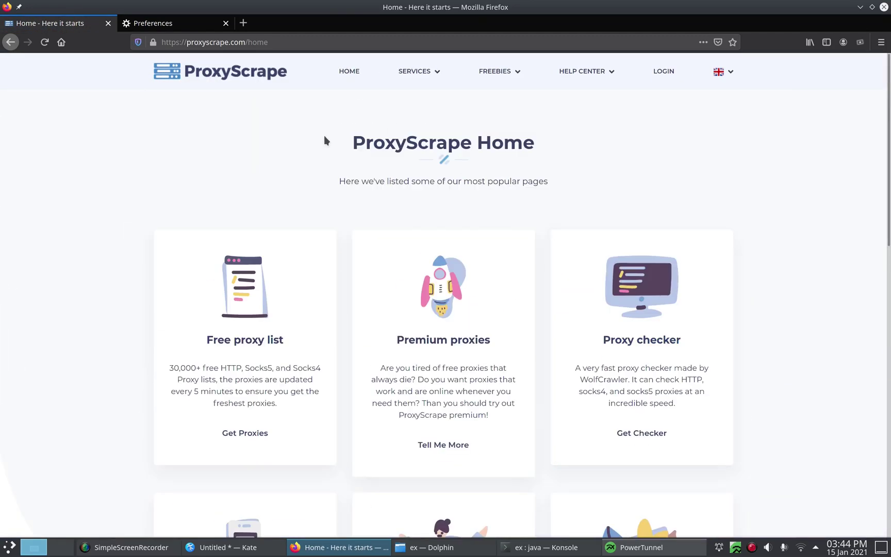
scroll(320, 138, "down", 7)
scroll(320, 138, "up", 7)
Step: Recheck the 127.0.0.1:8085 proxy connection settings, then reload ProxyScrape again
left_click(132, 25)
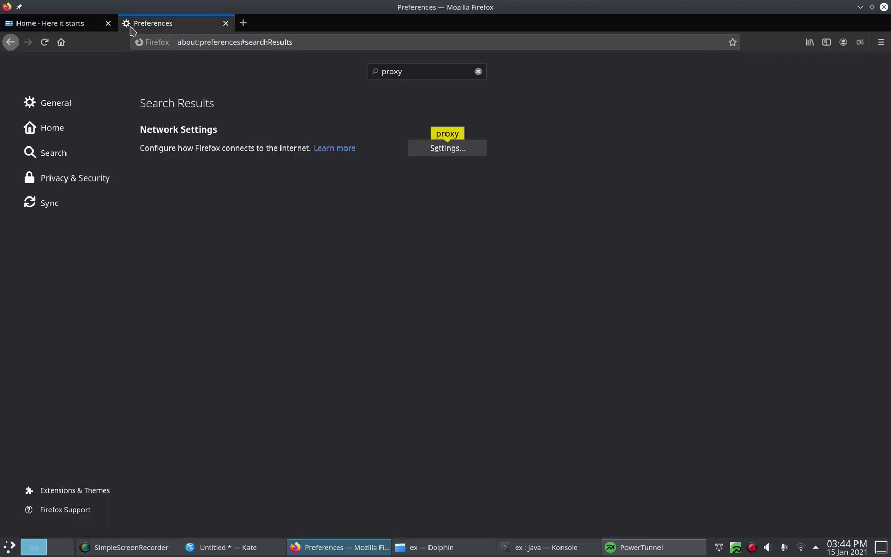
left_click(440, 149)
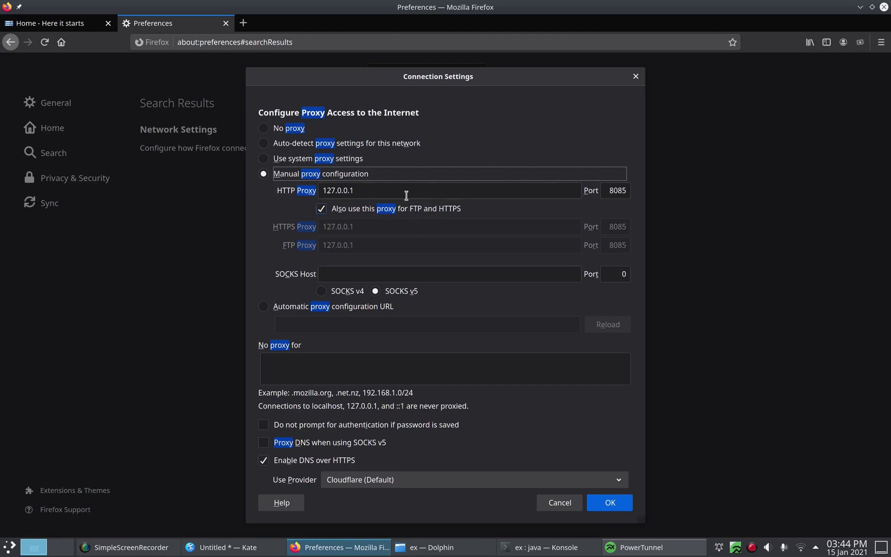
left_click(28, 24)
left_click(44, 42)
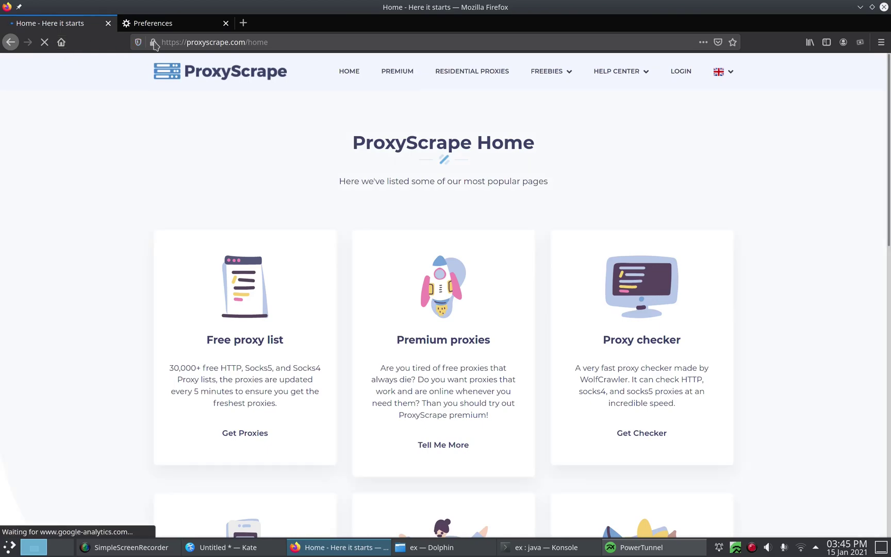
scroll(342, 135, "down", 4)
scroll(342, 135, "up", 3)
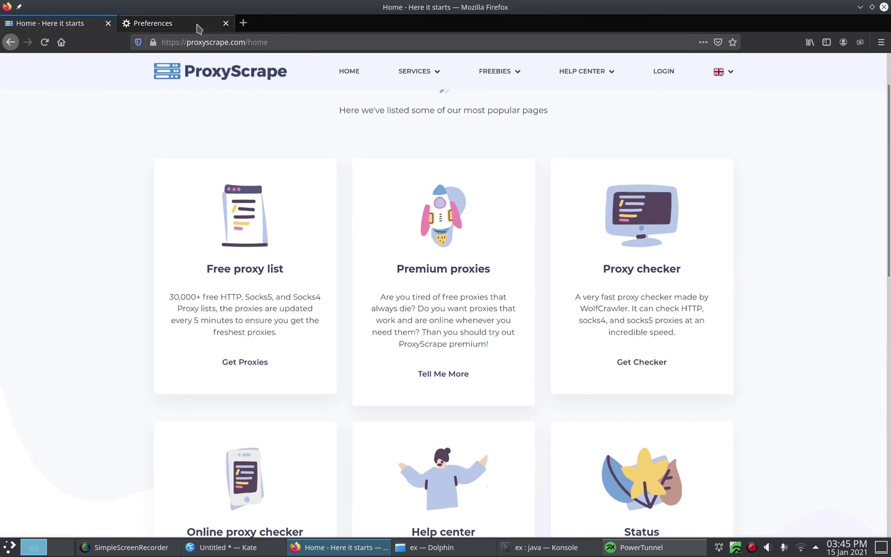
Step: Set Firefox to No proxy and reload ProxyScrape, which fails with Secure Connection Failed
left_click(177, 25)
left_click(263, 128)
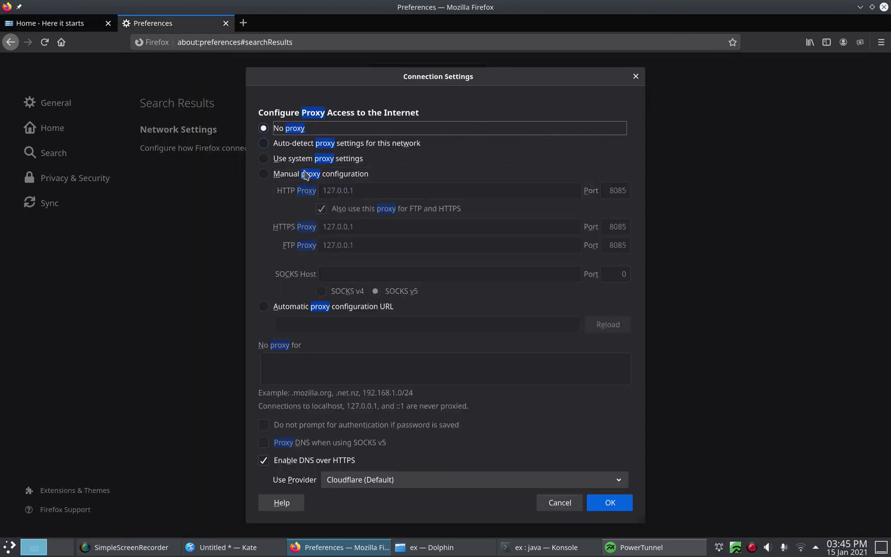
left_click(604, 502)
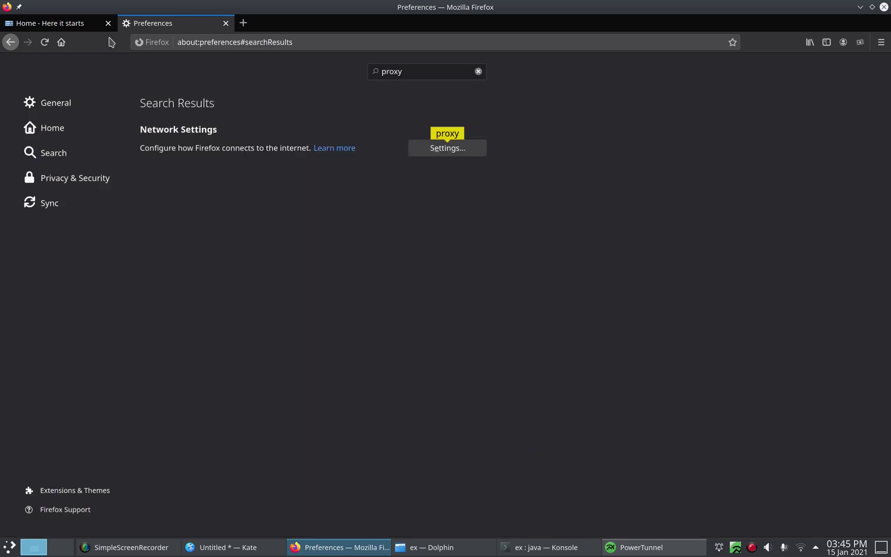
left_click(77, 24)
left_click(44, 42)
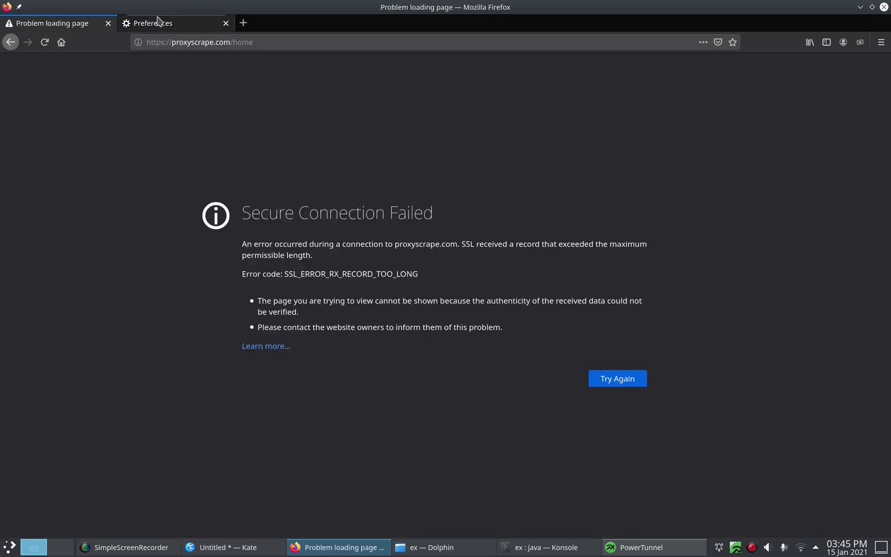
Step: Restore the manual 127.0.0.1:8085 proxy and reload ProxyScrape so it loads again
left_click(195, 26)
left_click(451, 153)
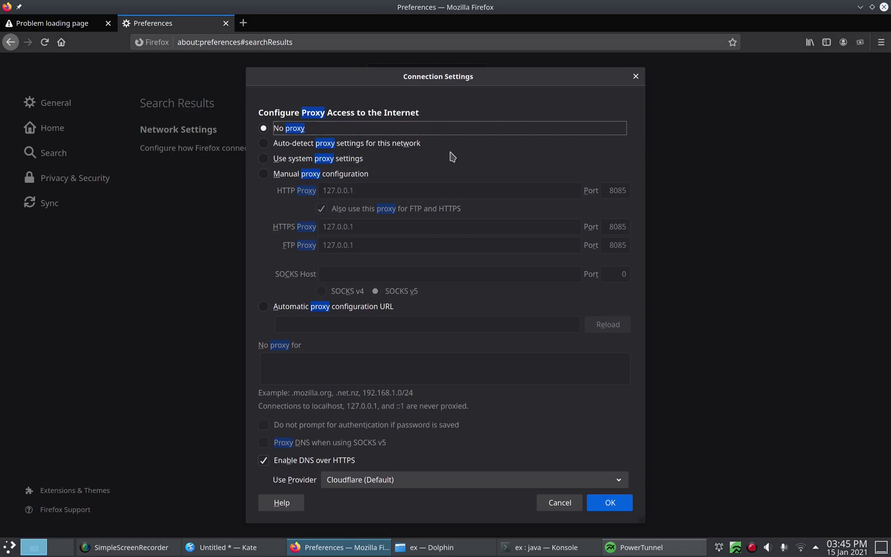
left_click(322, 175)
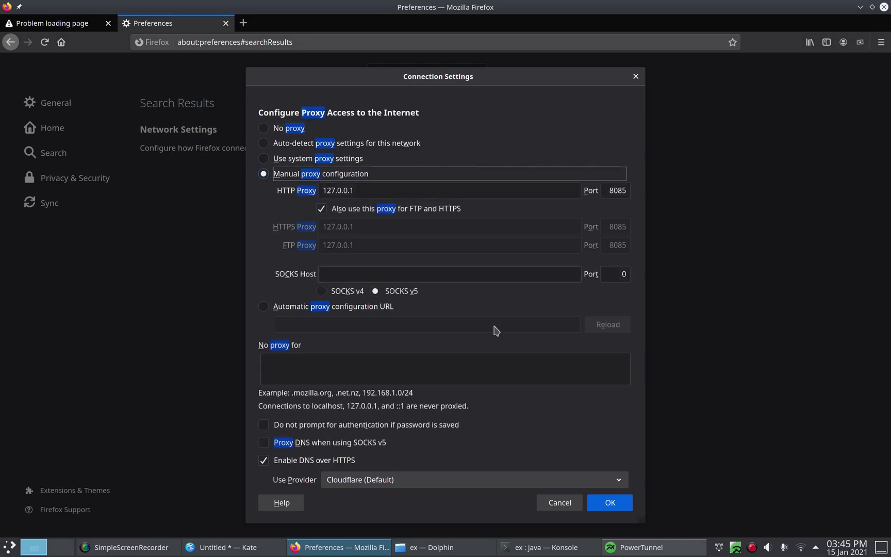
left_click(610, 503)
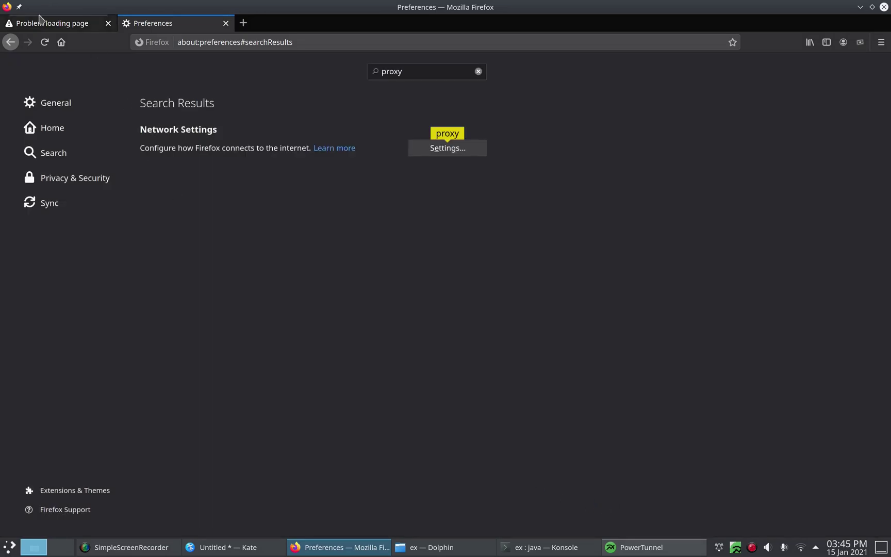
left_click(47, 23)
left_click(44, 45)
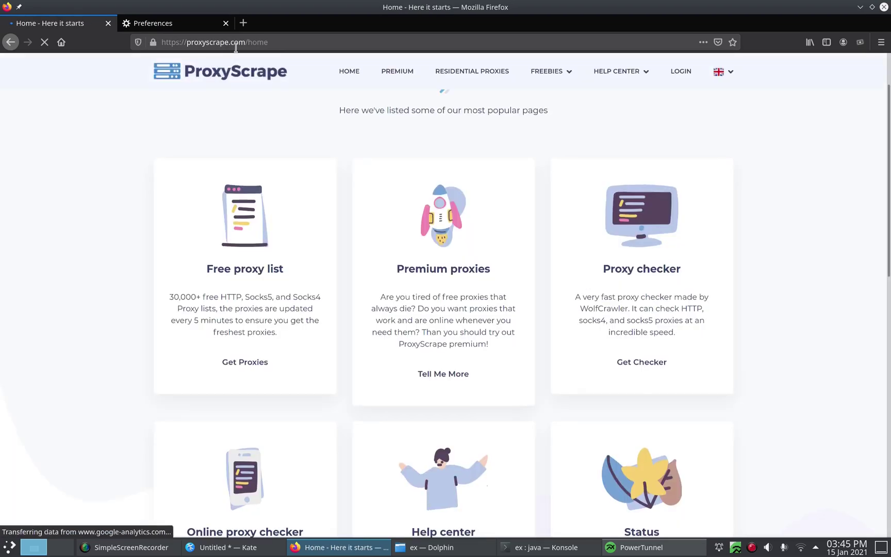
left_click(236, 44)
left_click(463, 460)
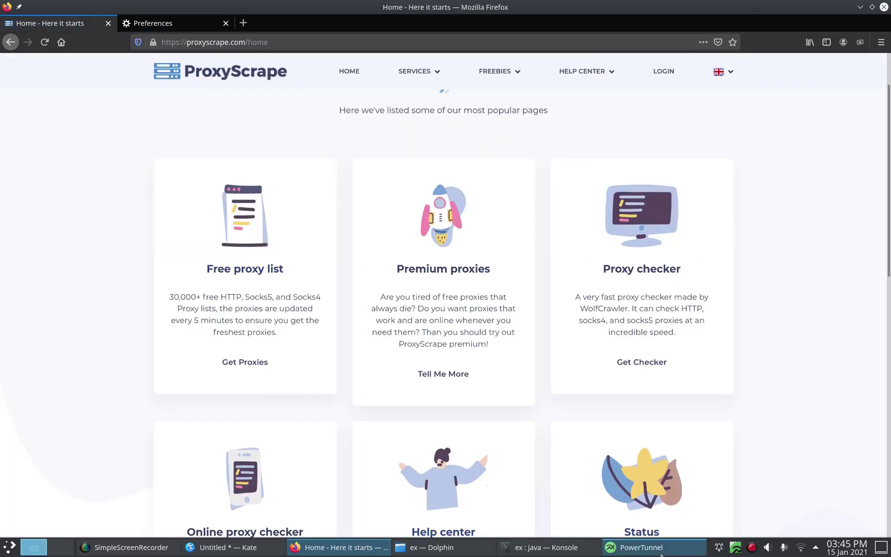
Step: Raise the PowerTunnel window from the taskbar, move it back to the centre, and open Options
left_click(641, 547)
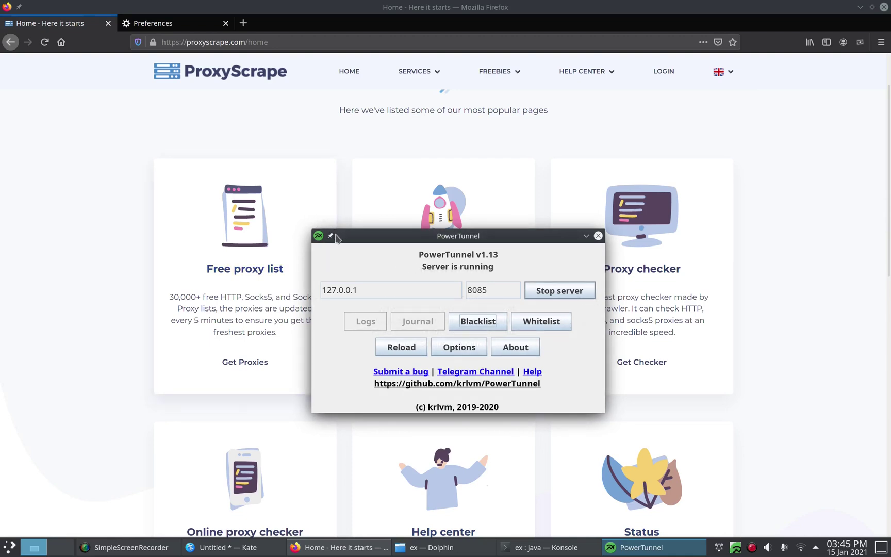
left_click_drag(351, 236, 171, 246)
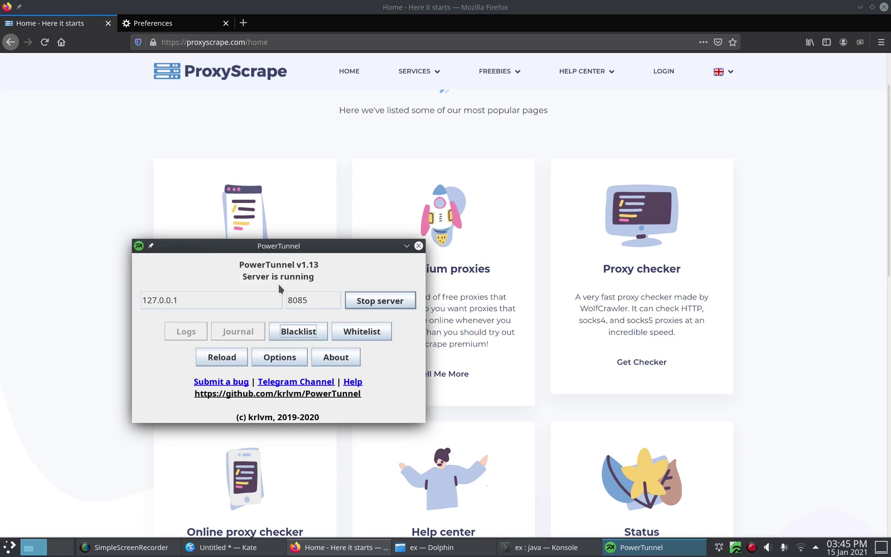
left_click_drag(276, 252, 740, 362)
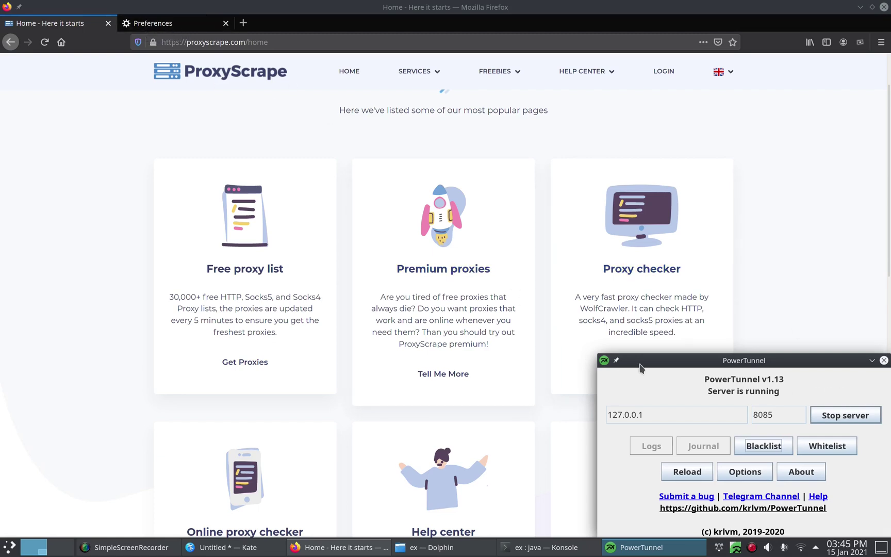
left_click_drag(645, 361, 409, 229)
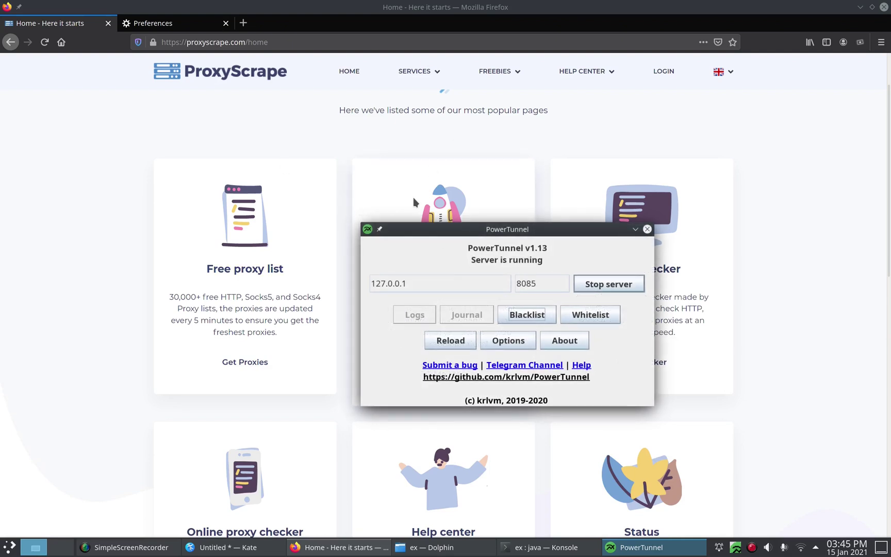
left_click(509, 347)
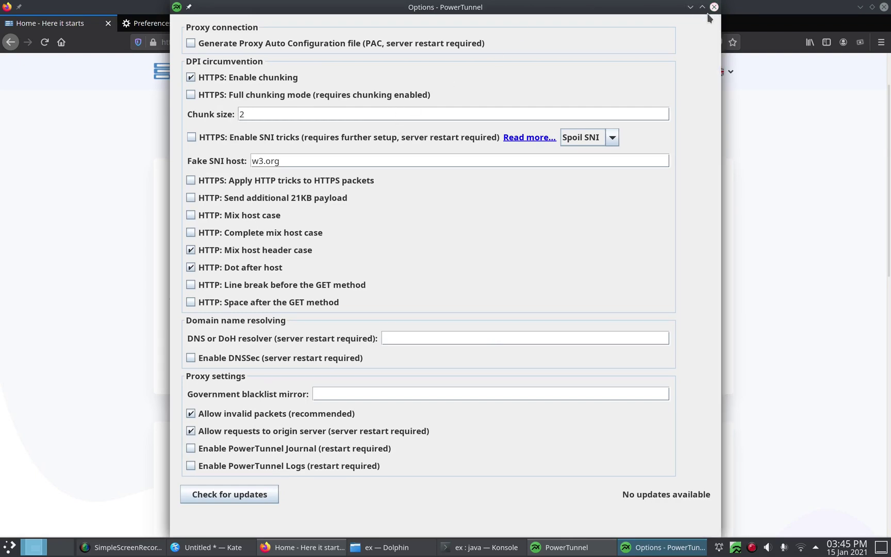
Step: Close PowerTunnel's Options without changes and move its main window to the lower left
left_click(713, 7)
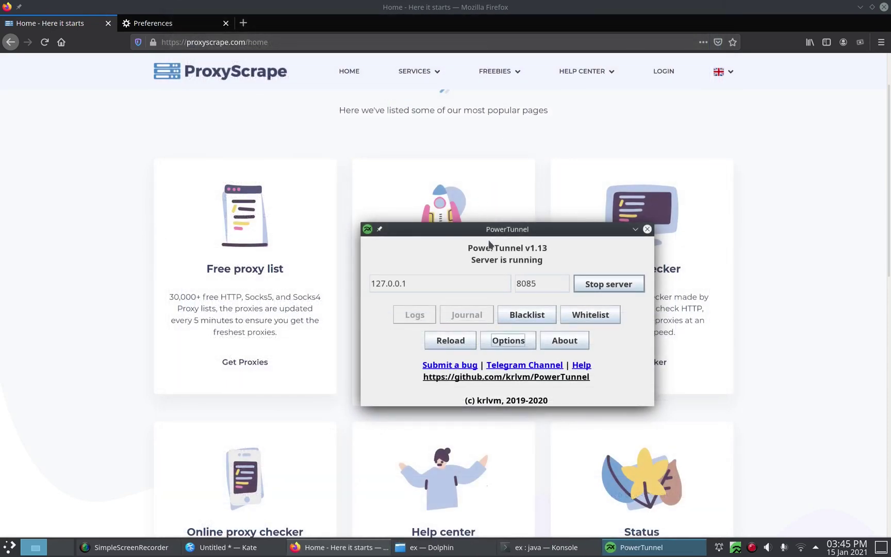
left_click_drag(514, 239, 154, 365)
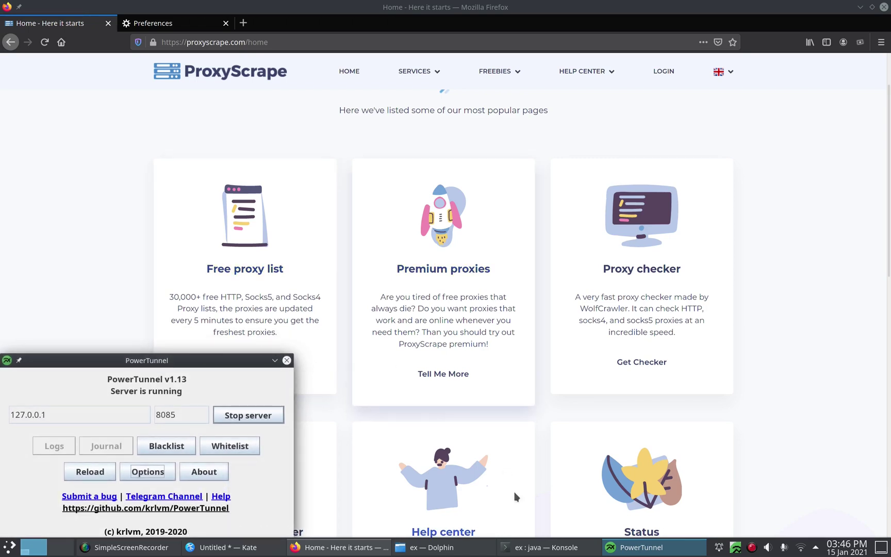
Step: Raise the SimpleScreenRecorder window beside PowerTunnel and move it to the lower right
left_click(793, 415)
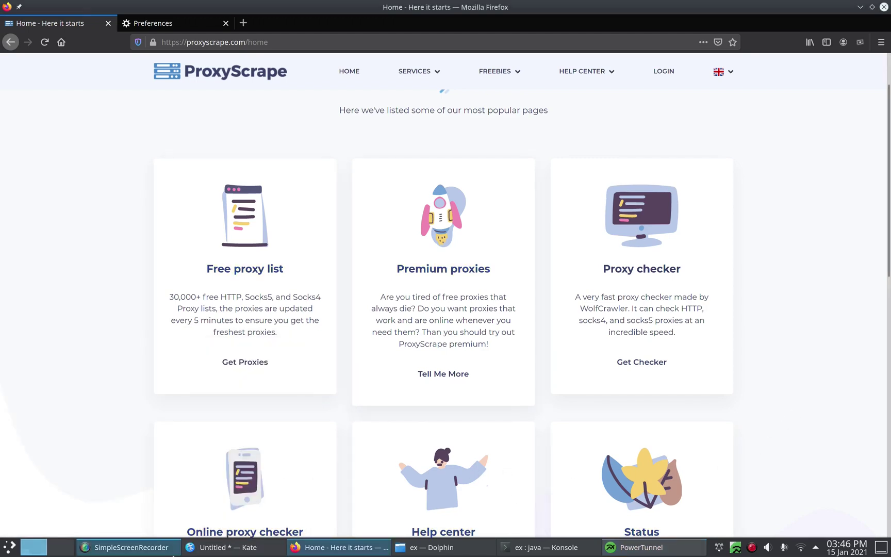
left_click(172, 552)
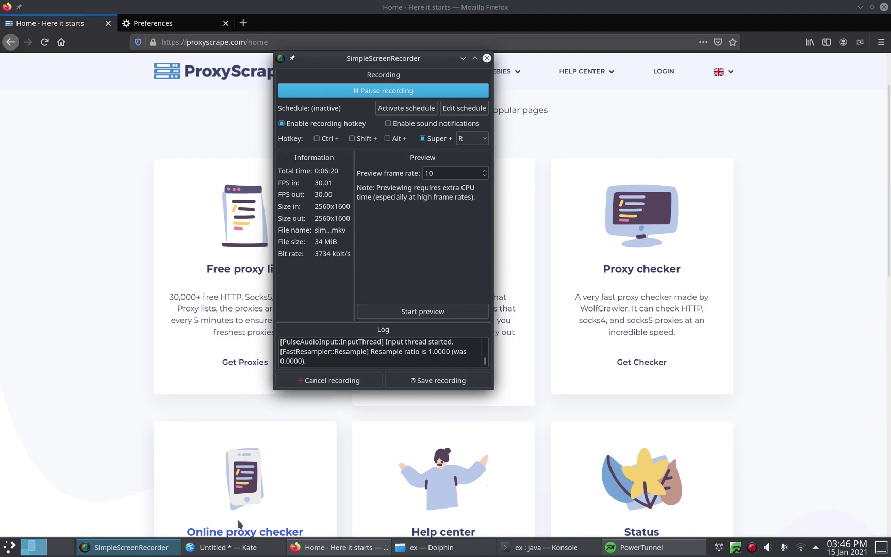
left_click(618, 547)
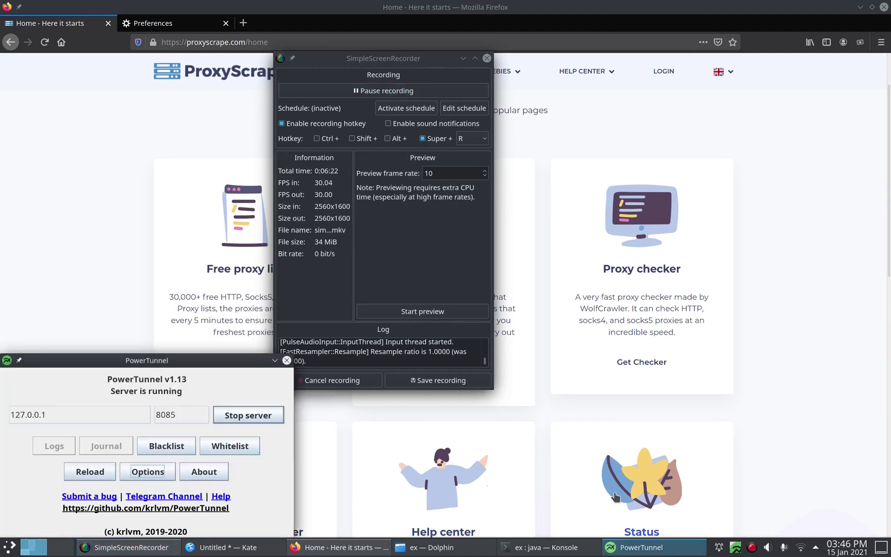
left_click(434, 260)
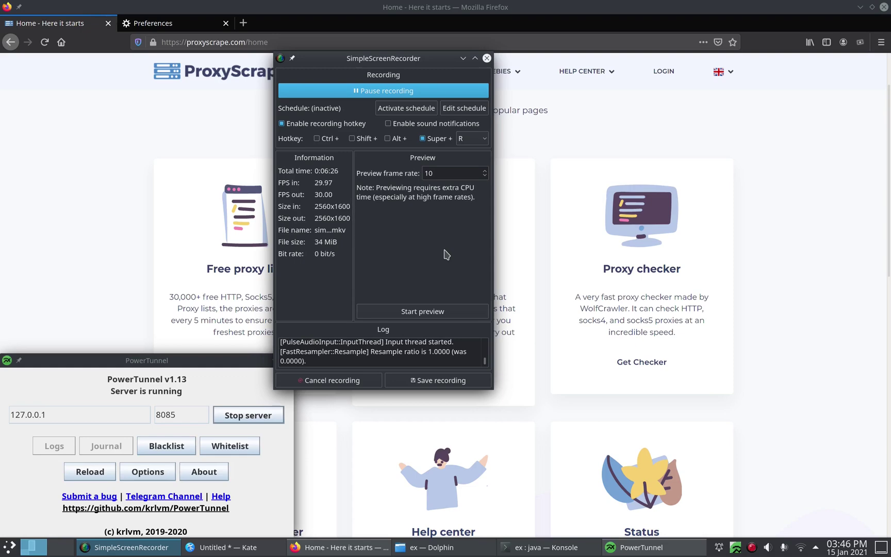
left_click_drag(344, 58, 635, 145)
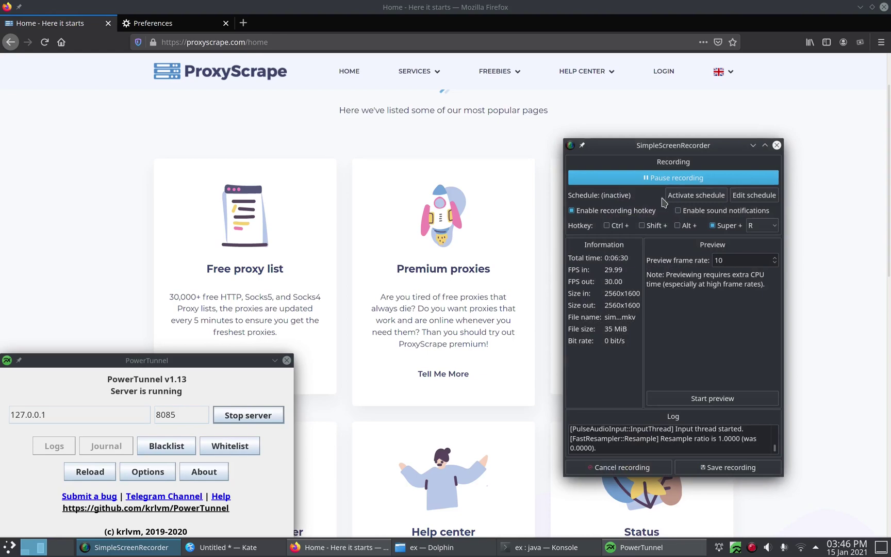